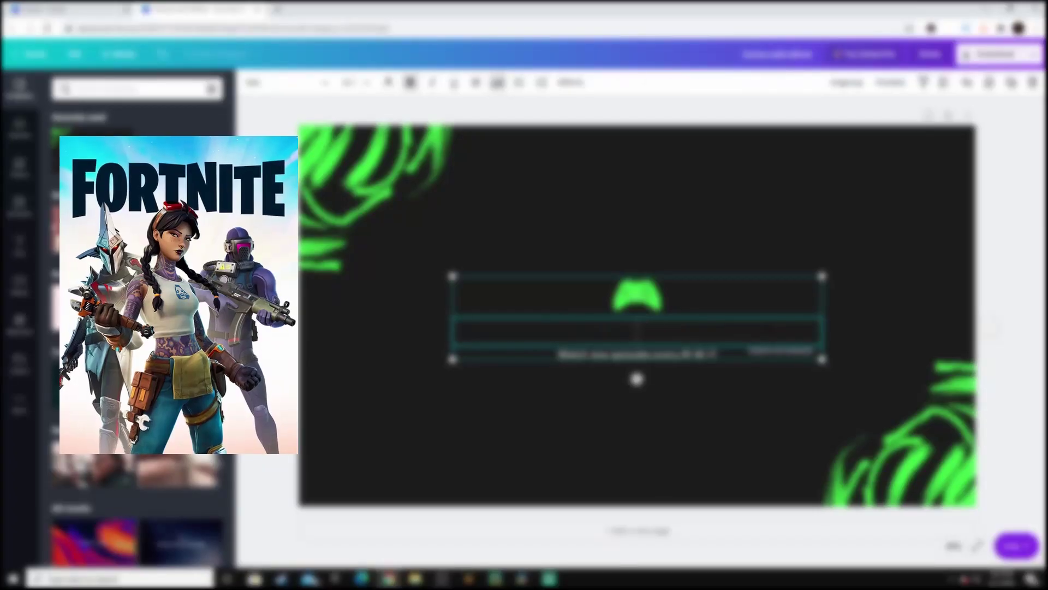
Step: Type 'UB GAMING' into the banner's title text box
text(EXUB)
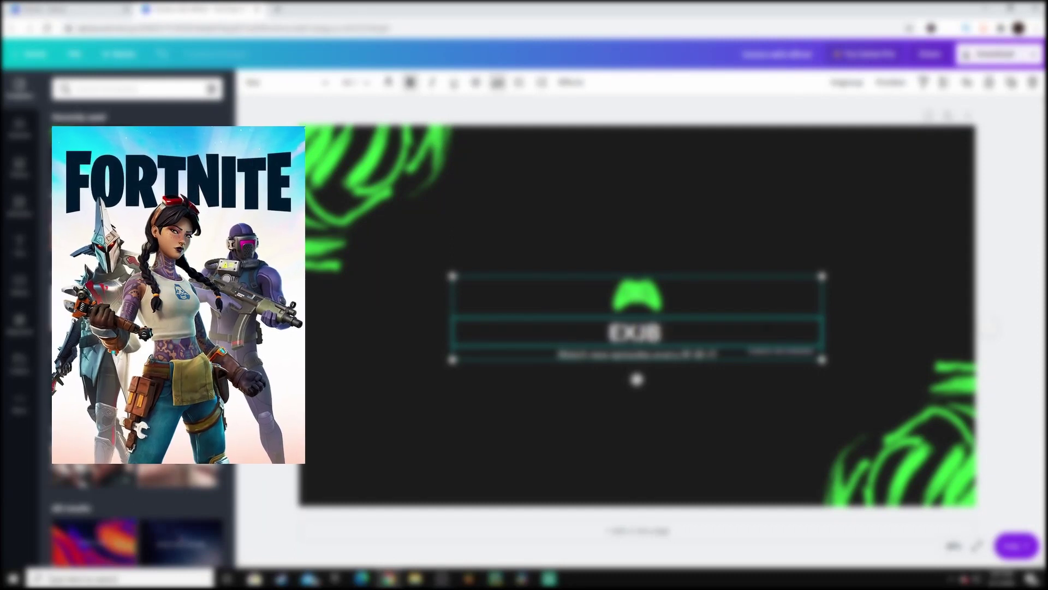
text( GAMING)
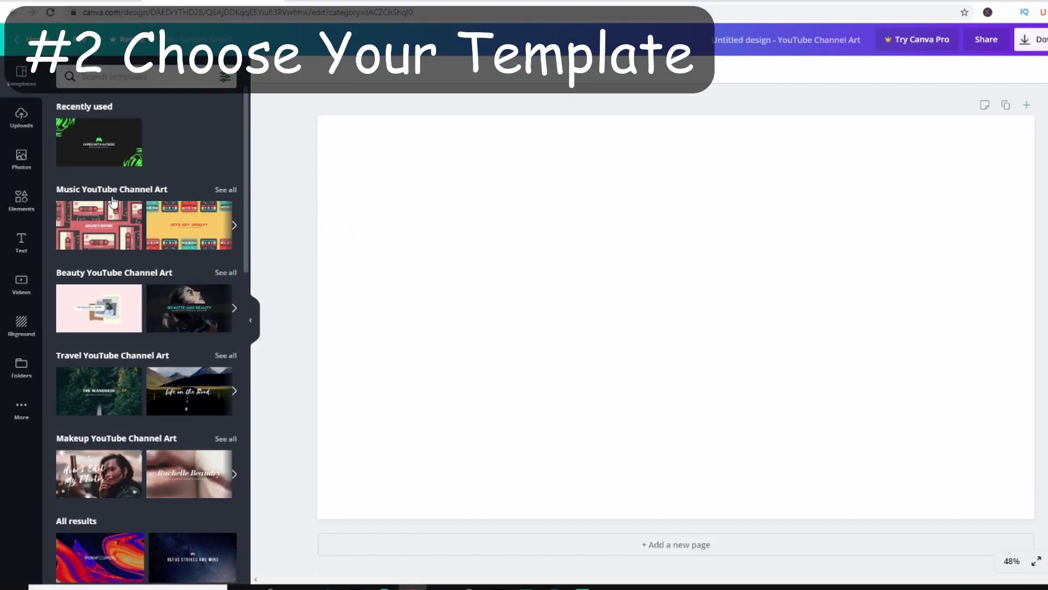
Step: Apply the recently used gaming template with green brush strokes and a controller icon
scroll(98, 158, down, 1)
scroll(97, 157, down, 2)
scroll(97, 157, down, 2)
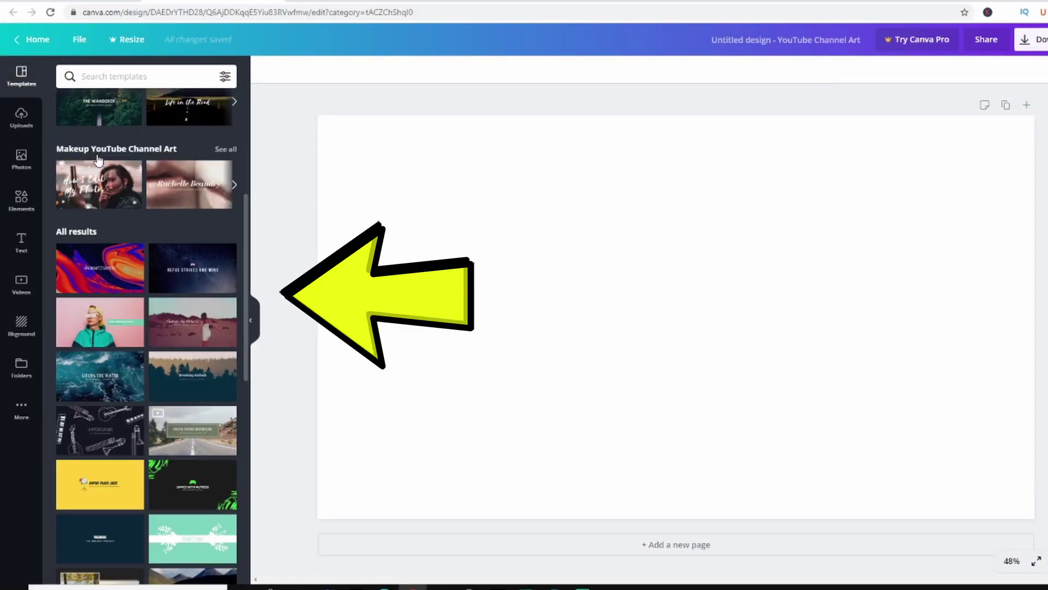
scroll(97, 159, down, 1)
scroll(98, 160, down, 1)
scroll(97, 158, down, 1)
scroll(97, 158, down, 2)
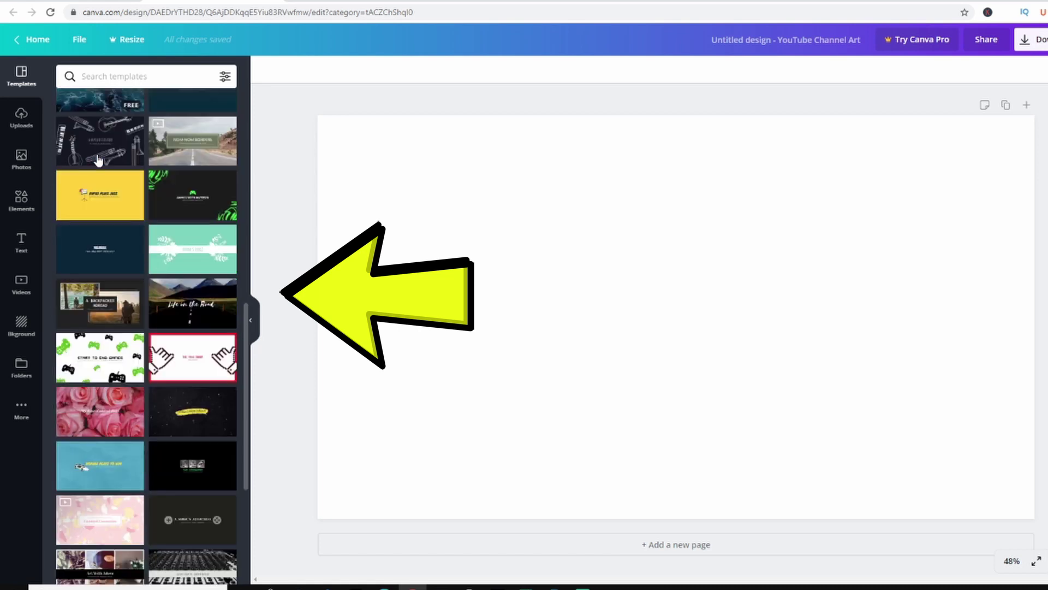
scroll(98, 159, down, 3)
scroll(98, 161, up, 1)
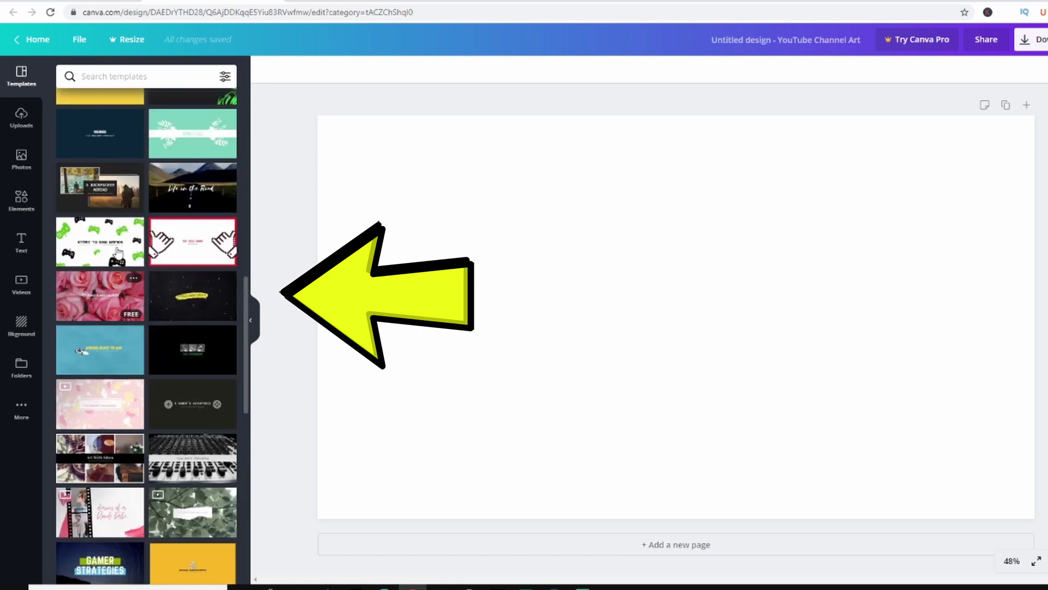
scroll(98, 163, up, 2)
scroll(117, 273, up, 10)
mouse_move(99, 308)
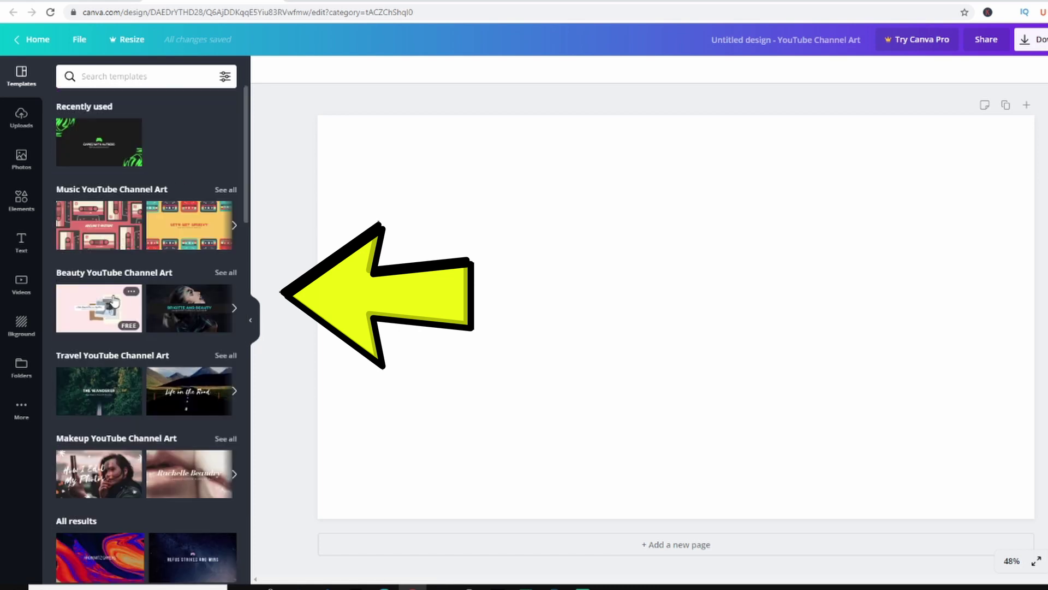
click(86, 158)
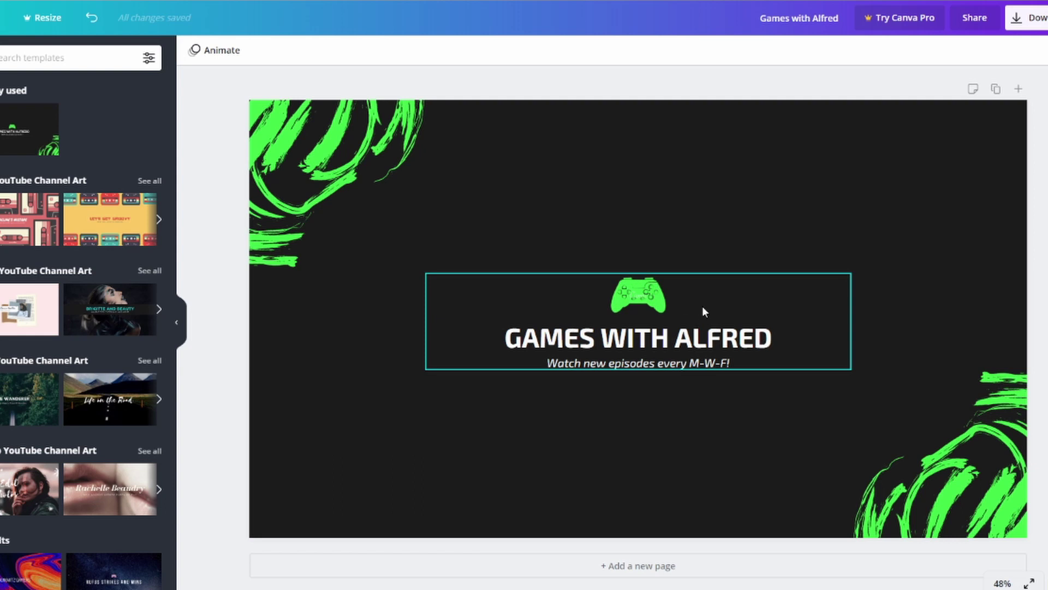
Step: Rewrite the banner's main title so it reads 'EXJB GAMING'
click(703, 308)
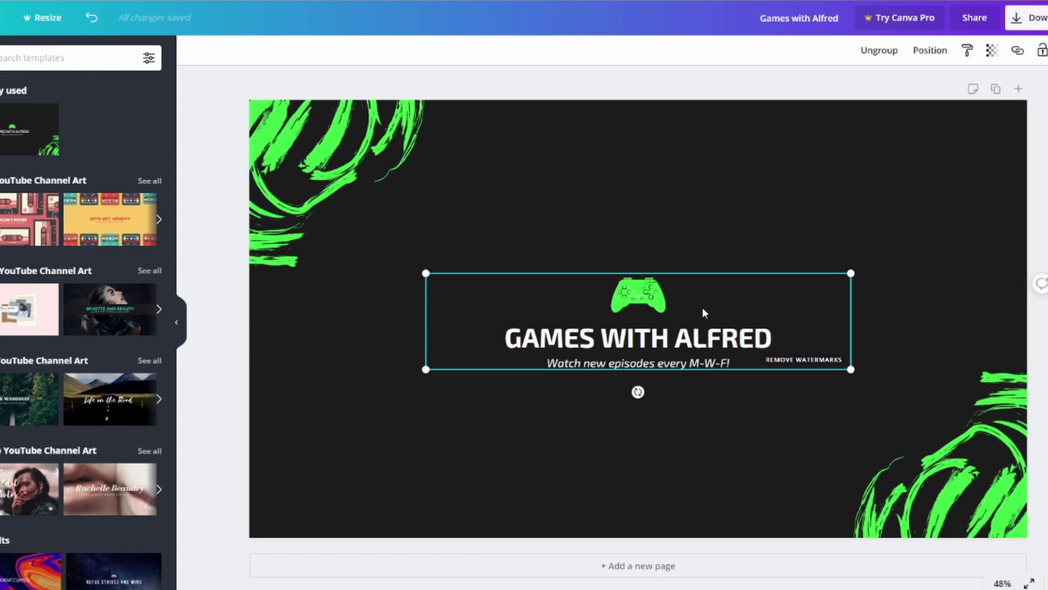
click(697, 342)
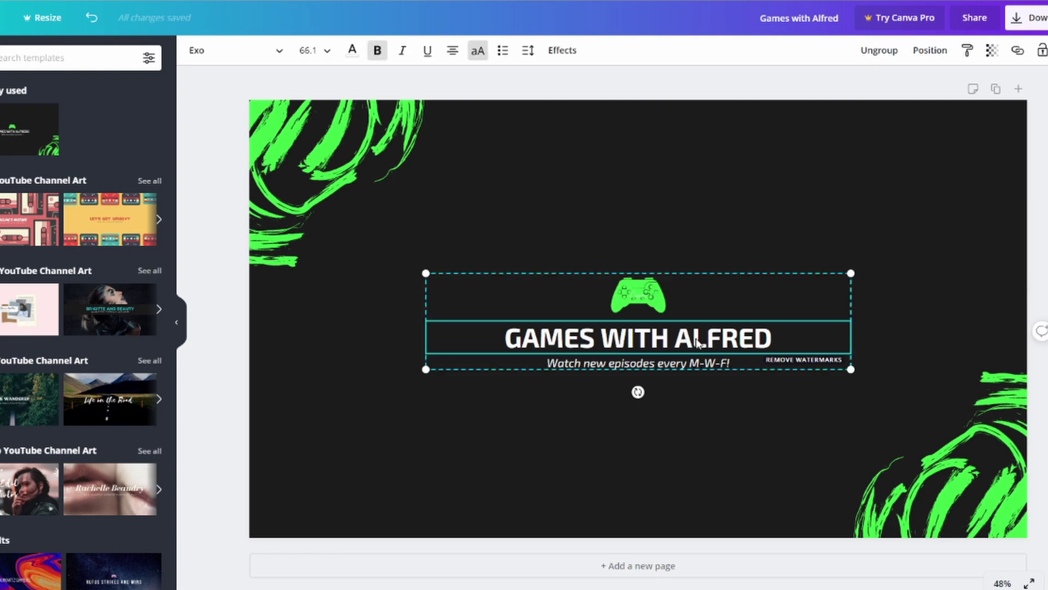
click(788, 332)
key(BackSpace)
key(BackSpace)
key(BackSpace)
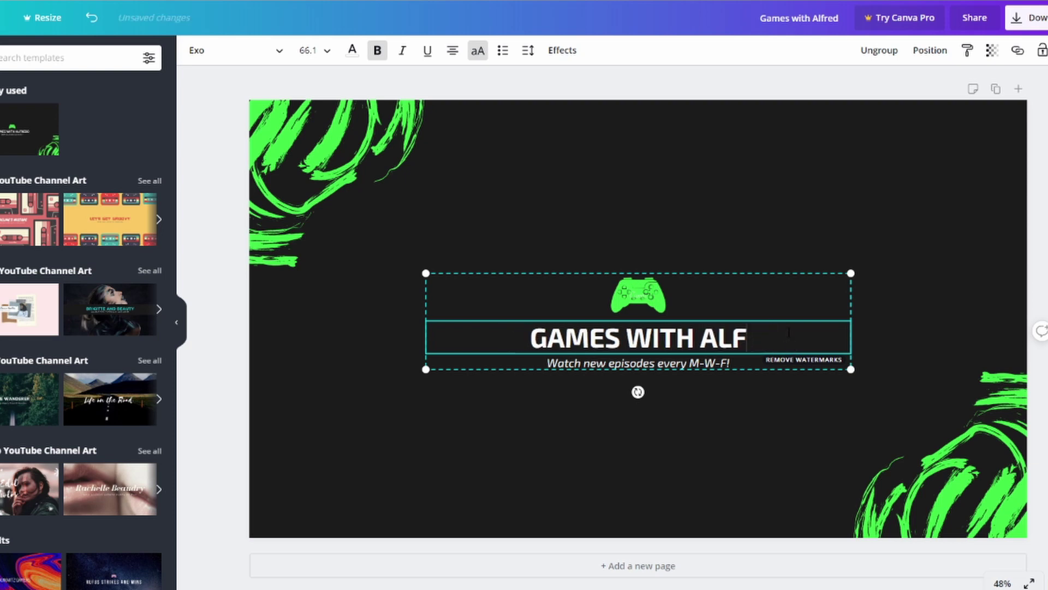
key(BackSpace)
key(BackSpace)
key(BackSpace)
key(BackSpace)
key(BackSpace)
text(EX)
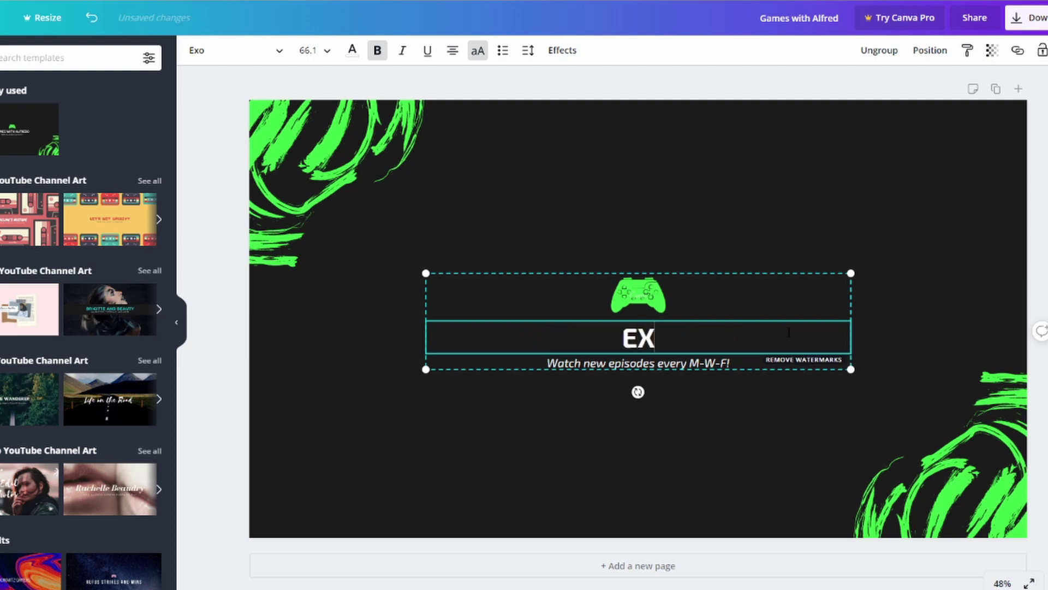
text(JB GAMIN)
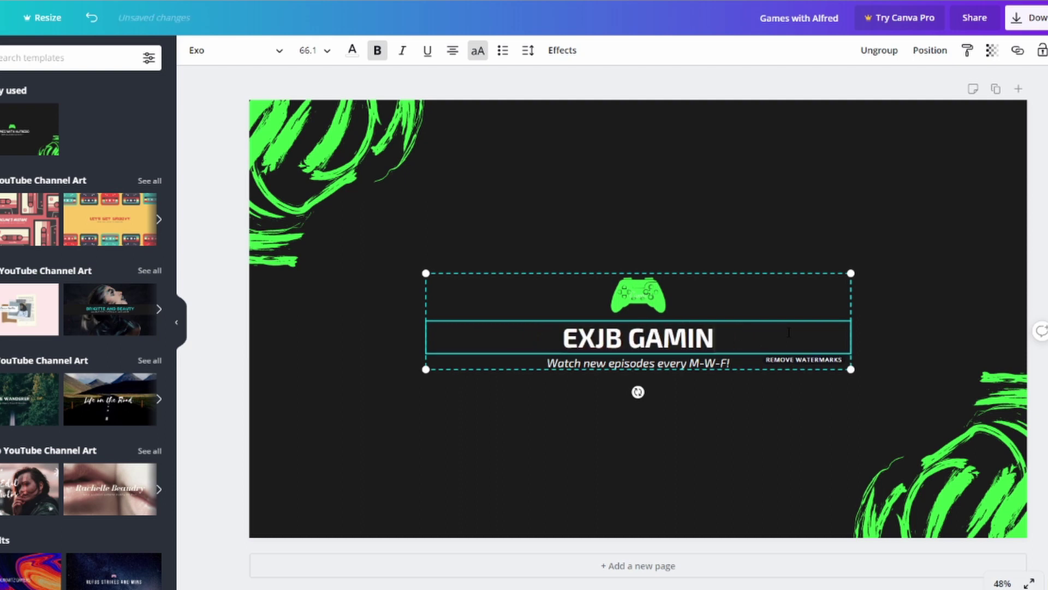
text(G)
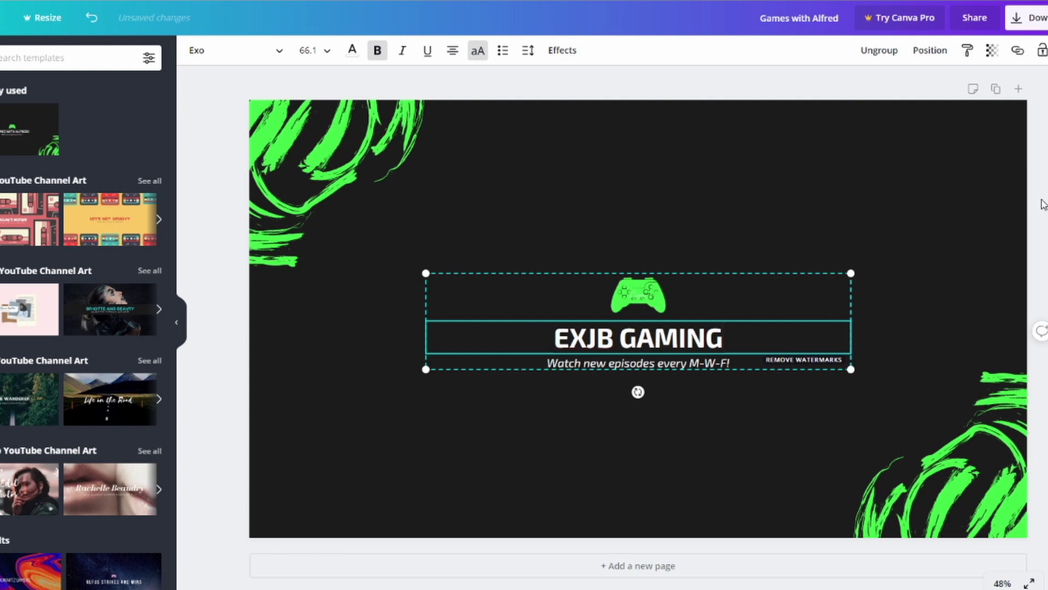
click(997, 232)
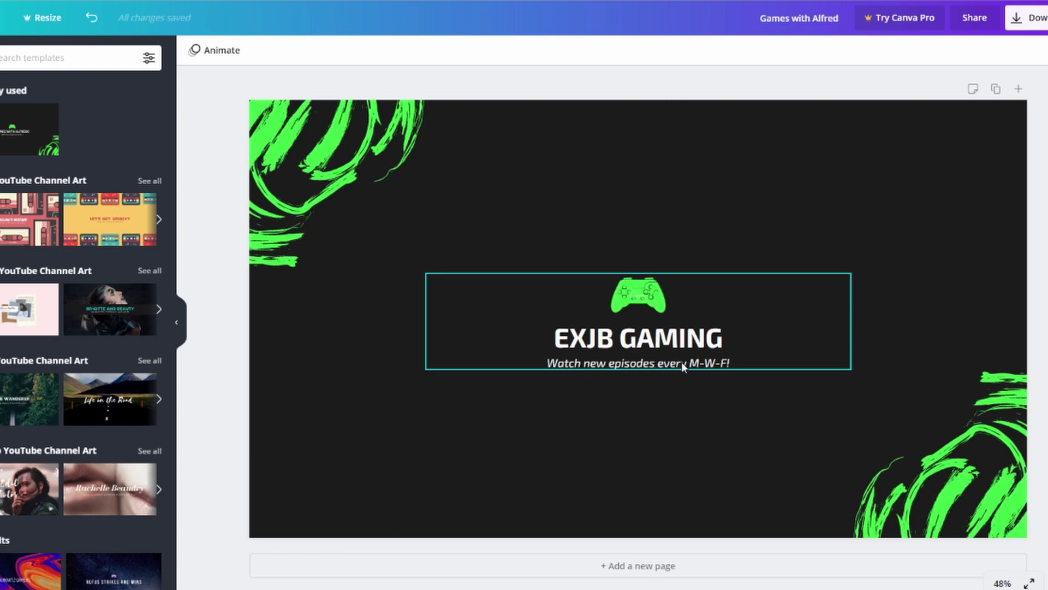
Step: Overwrite the M-W-F tagline with 'NEW VIDEOS WEEKLY'
click(746, 330)
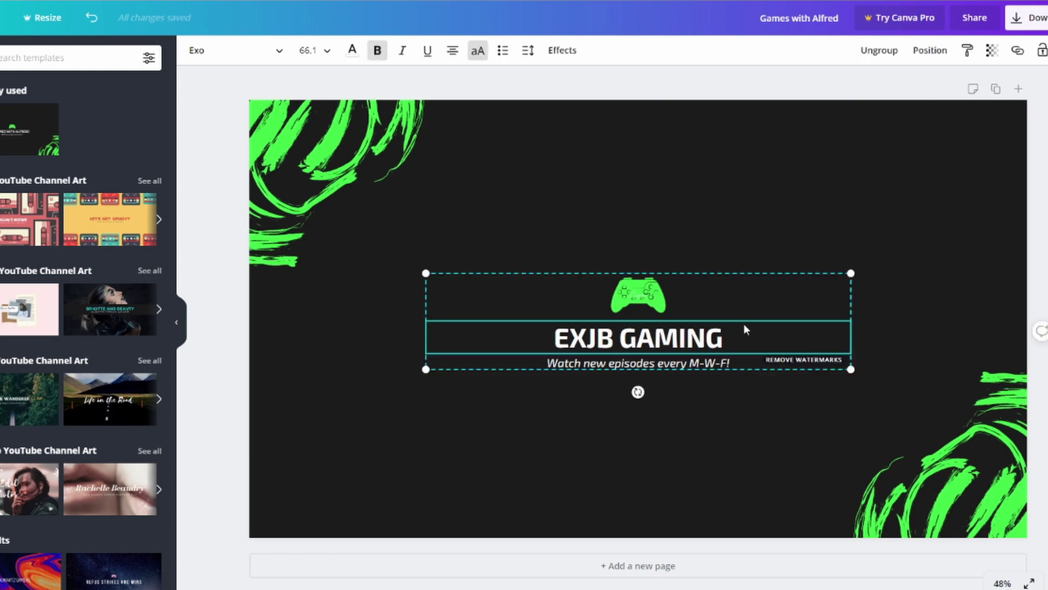
click(661, 367)
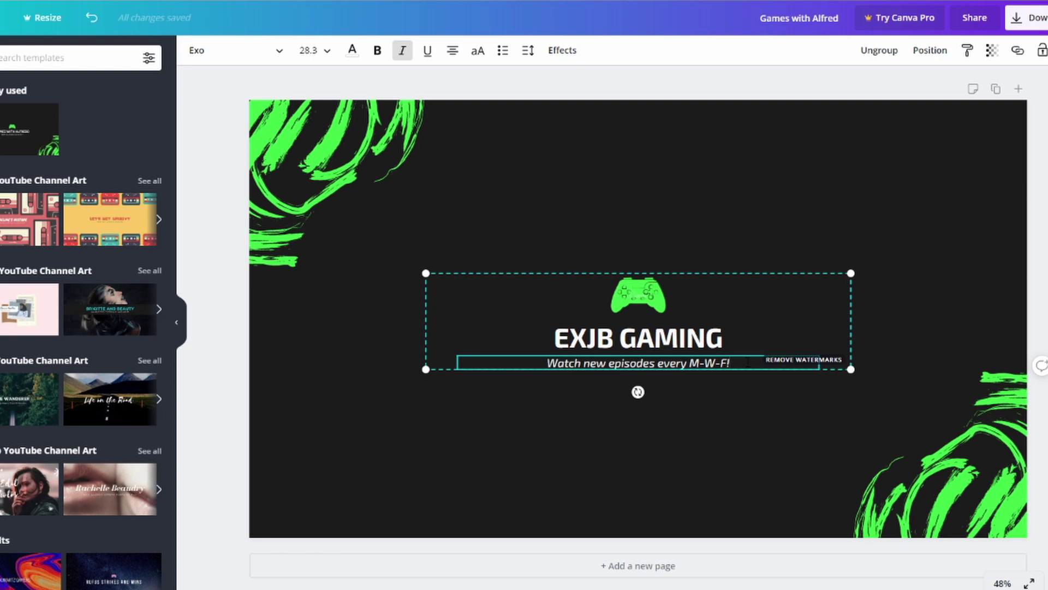
key(BackSpace)
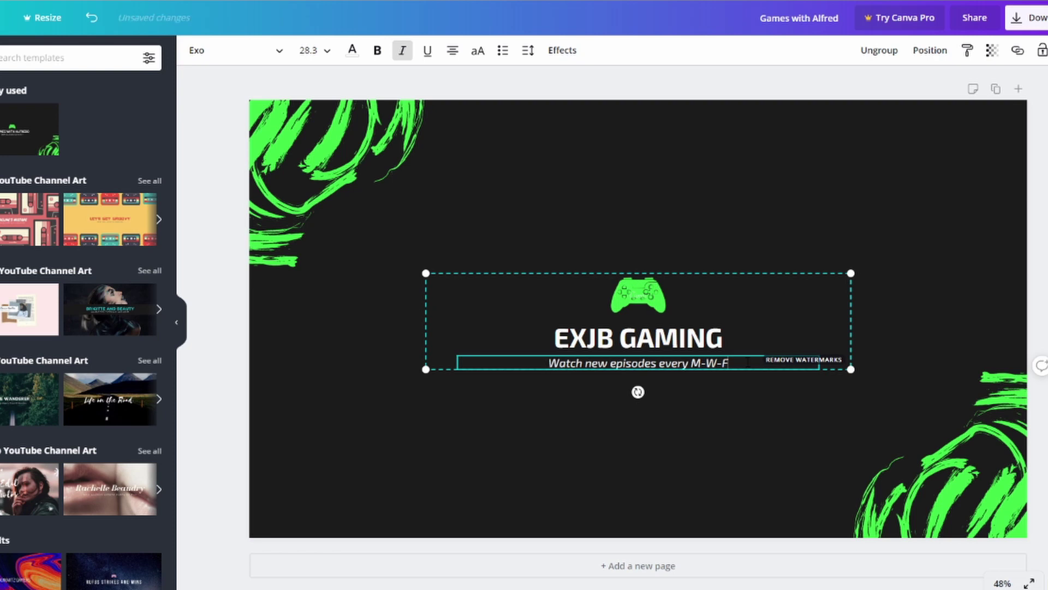
key(BackSpace)
key(BackSpace)
key(BackSpace)
key(BackSpace)
key(BackSpace)
key(BackSpace)
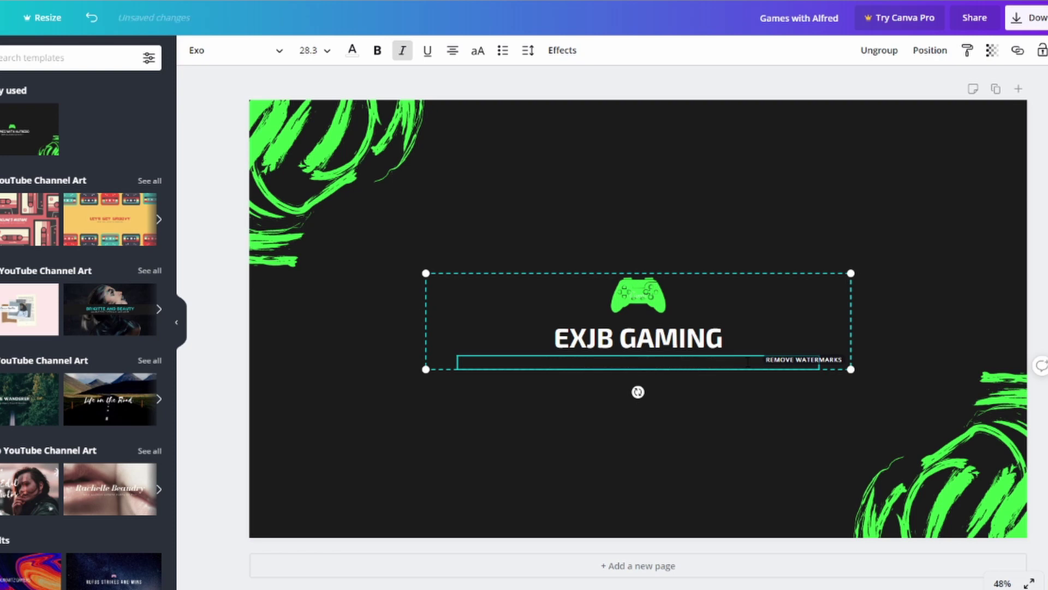
text(NEW VIDEOS)
text( WEE)
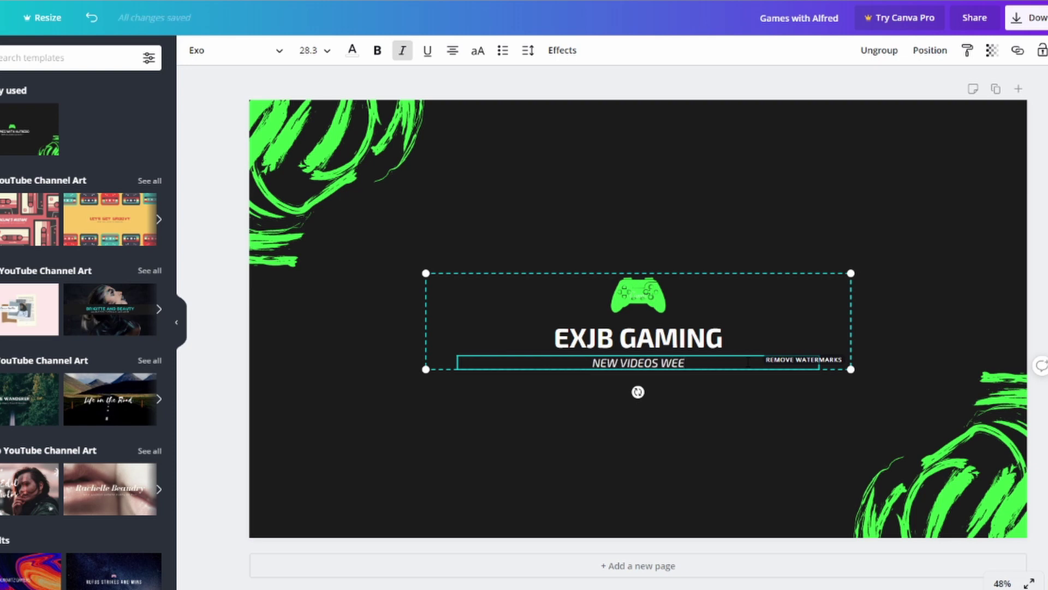
text(KLY)
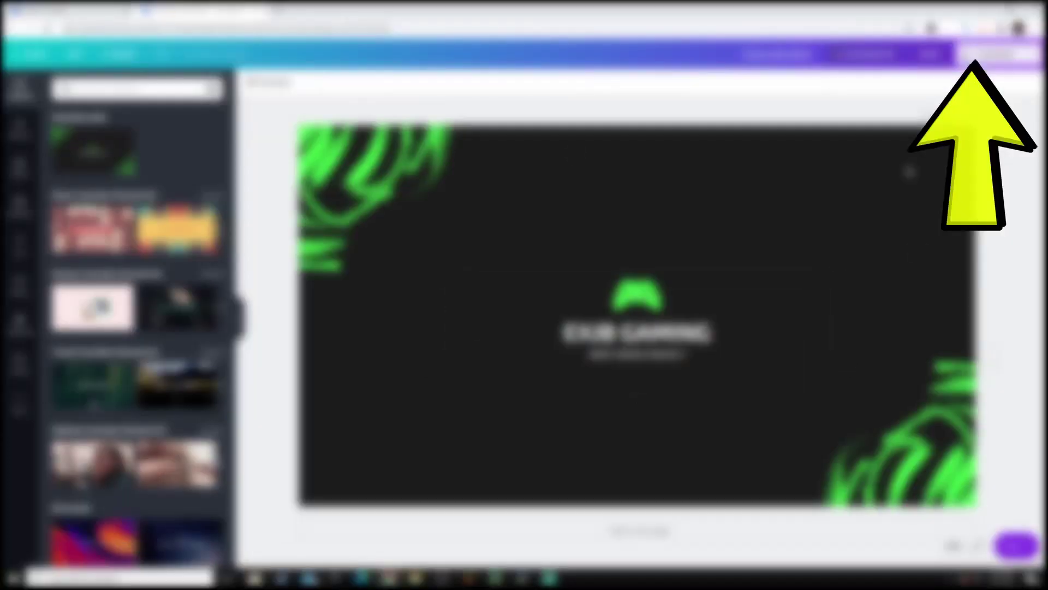
Step: In a new Chrome tab, enter 'youtube' in the address bar
click(278, 10)
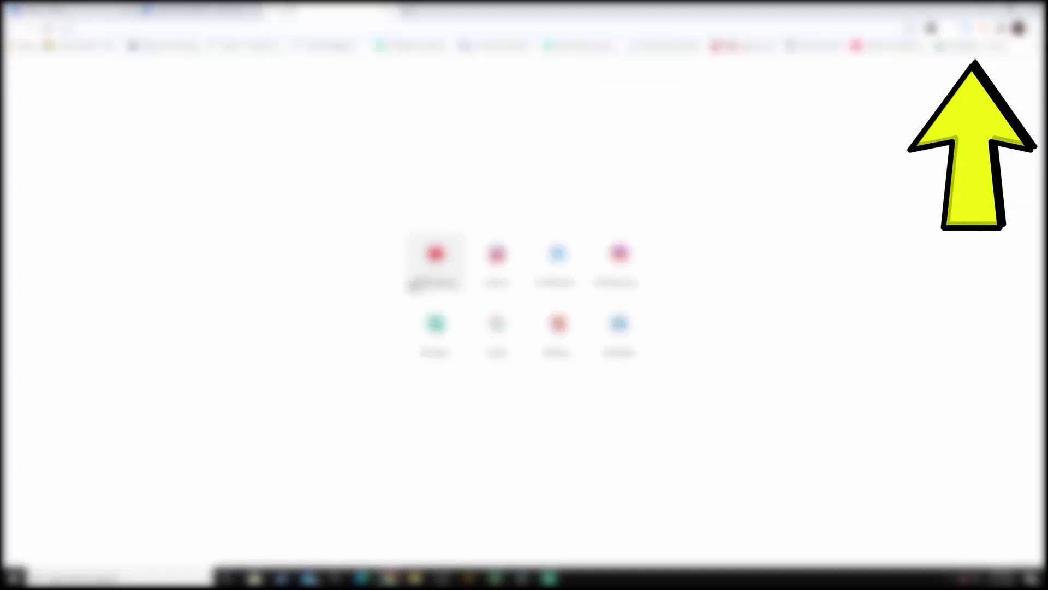
text(you)
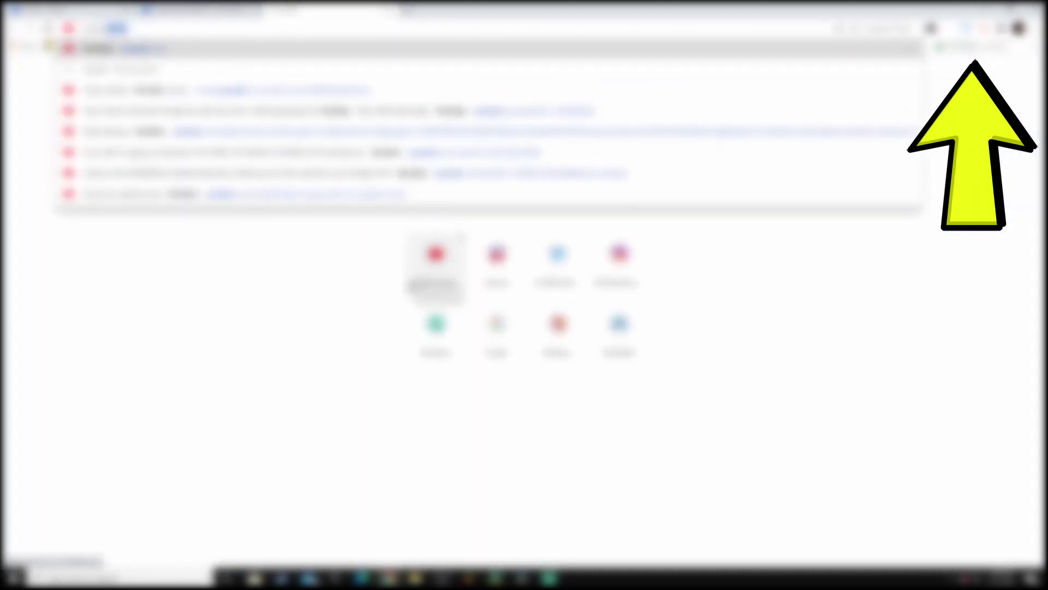
text(tube)
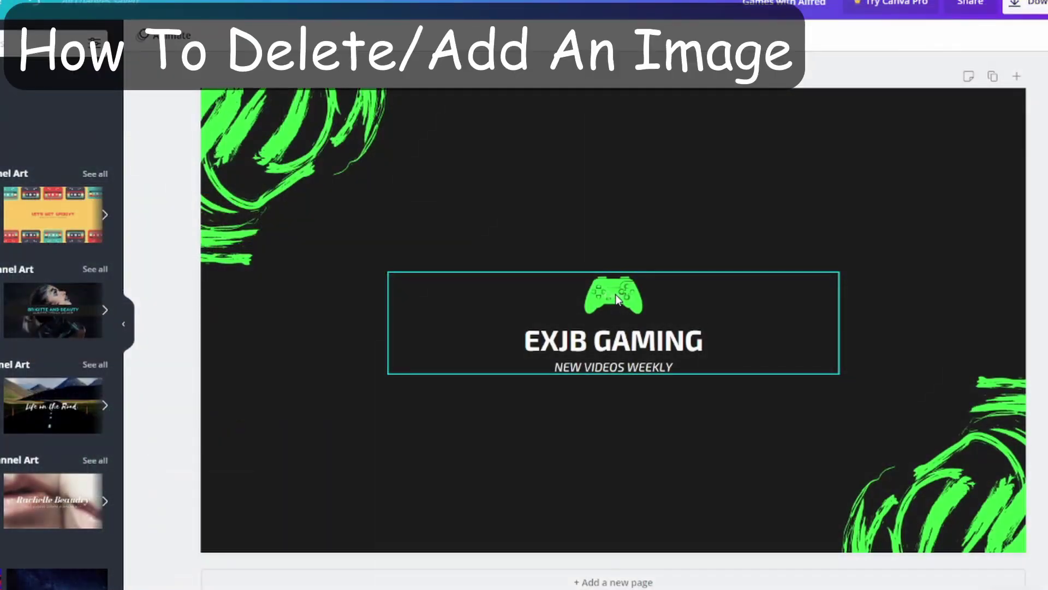
Step: Delete the green controller icon from the banner and show the Uploads library
click(617, 299)
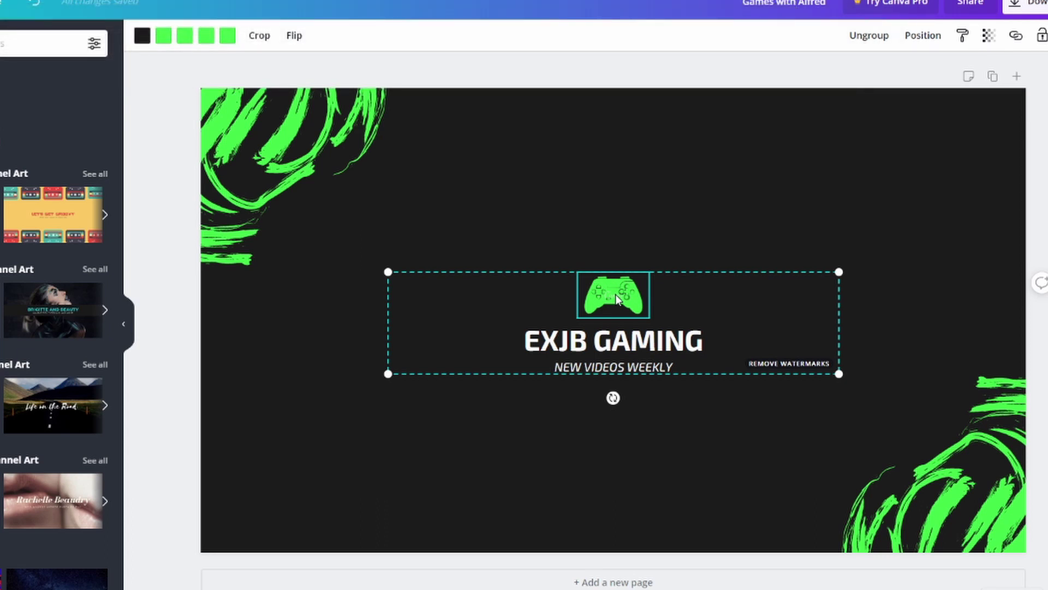
right_click(616, 298)
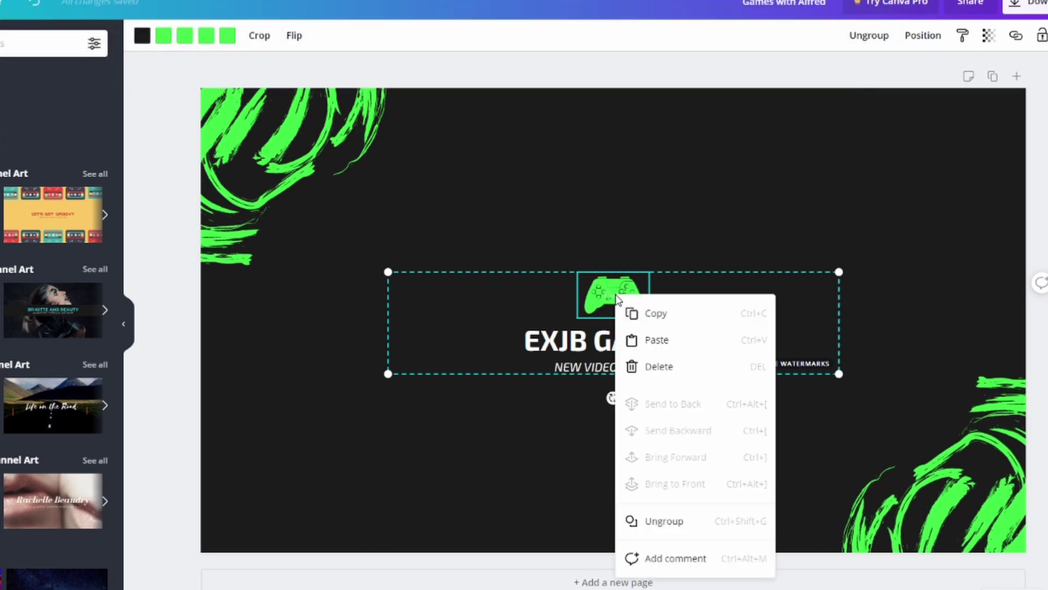
click(644, 366)
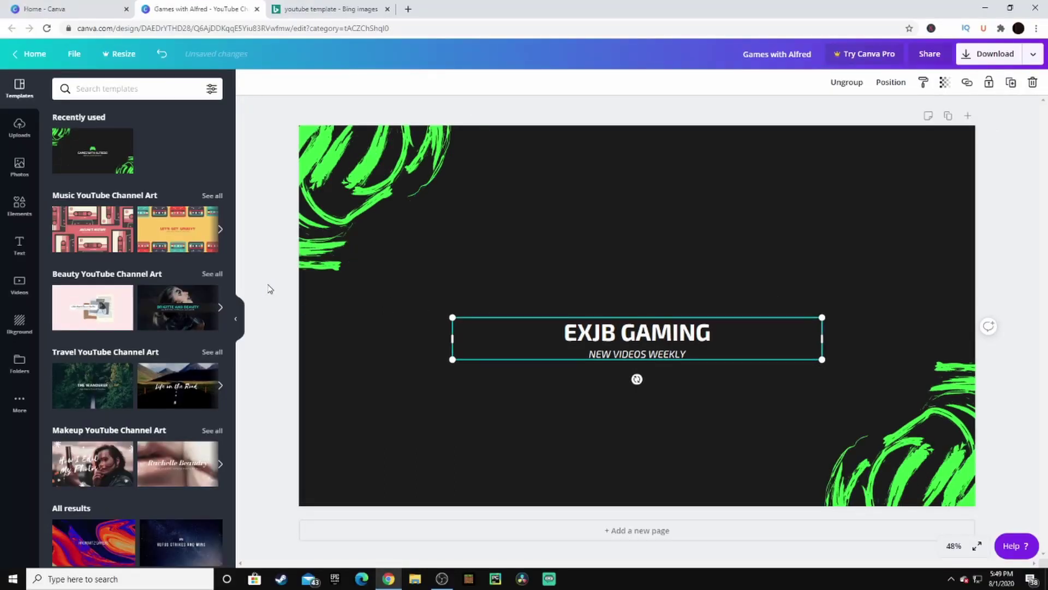
click(265, 345)
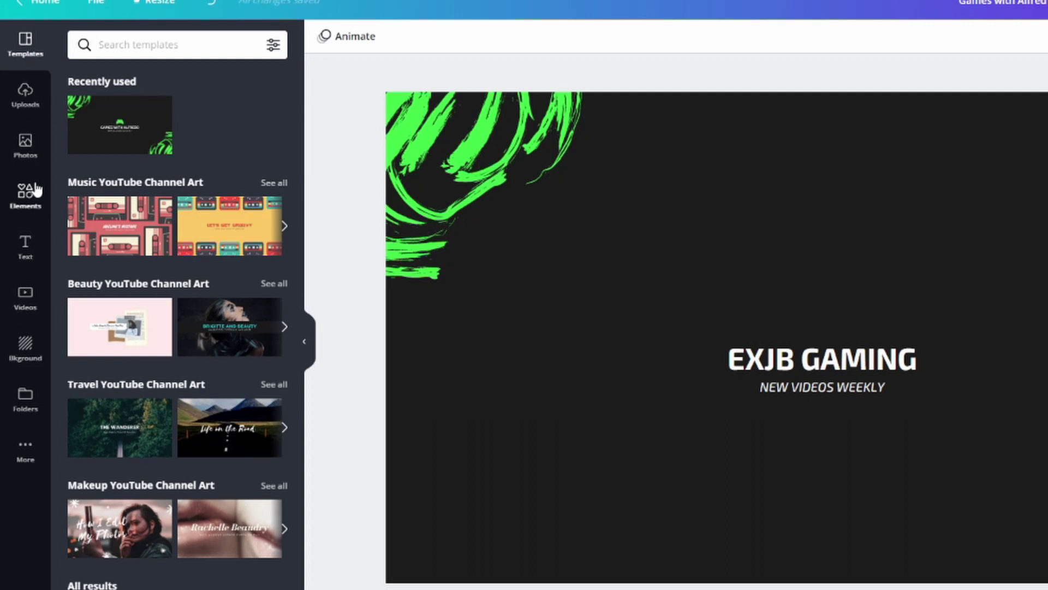
click(25, 94)
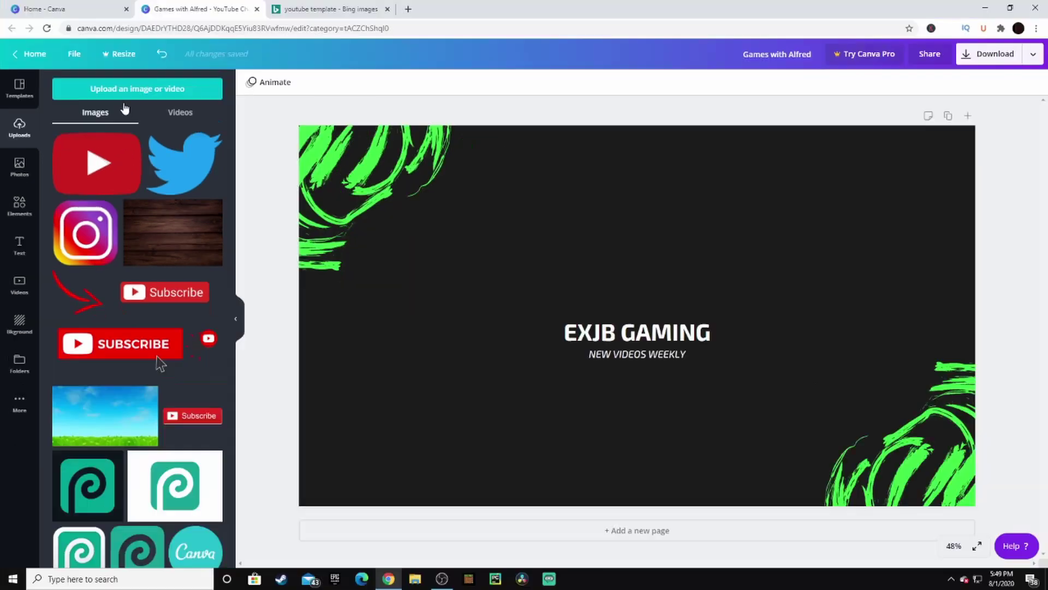
Step: Add the uploaded YouTube play-button image and shrink it to sit above the title
click(143, 112)
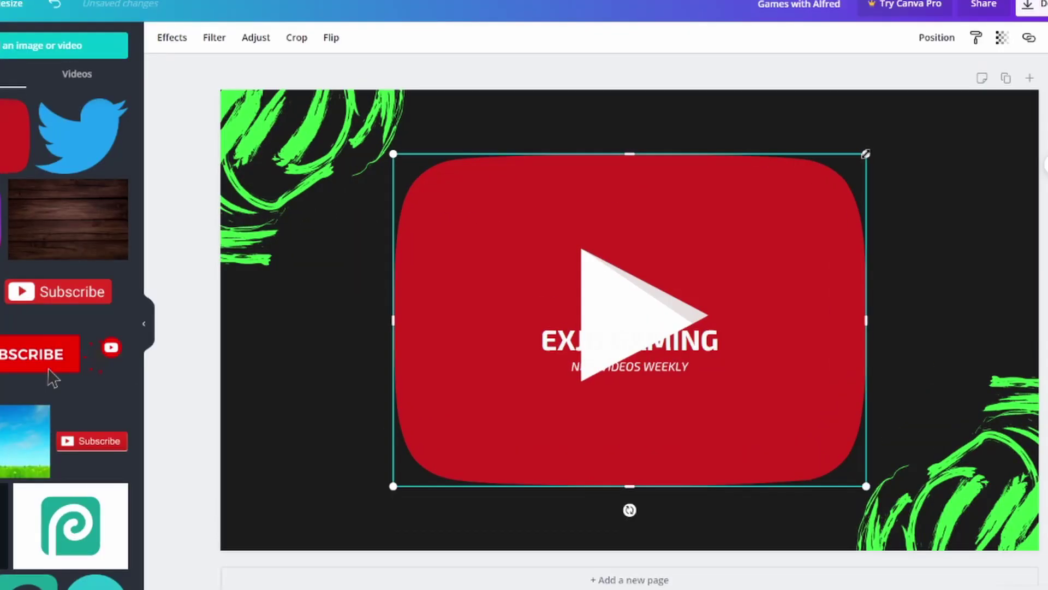
mouse_move(864, 156)
mouse_down()
mouse_move(785, 229)
mouse_move(795, 220)
mouse_move(470, 442)
mouse_move(635, 310)
mouse_up()
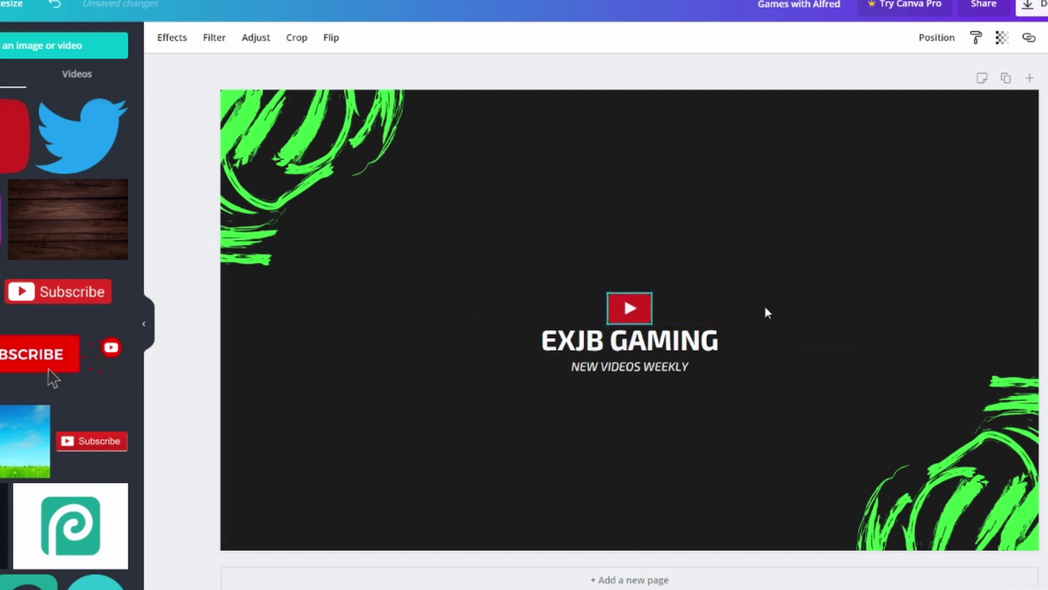
key(Escape)
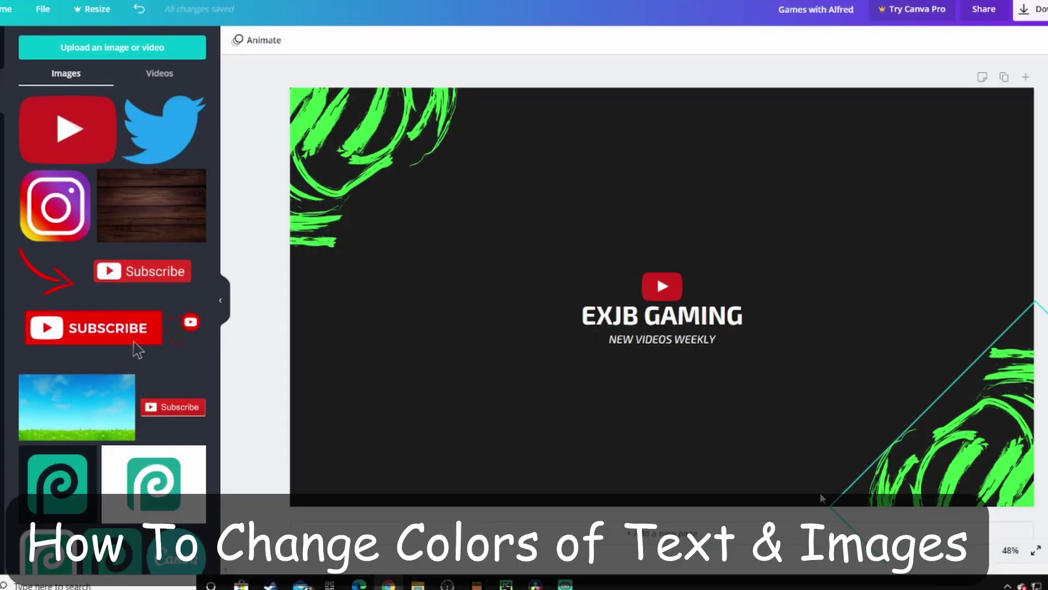
Step: Check the colour options of the top-left brush strokes and the title text
click(356, 146)
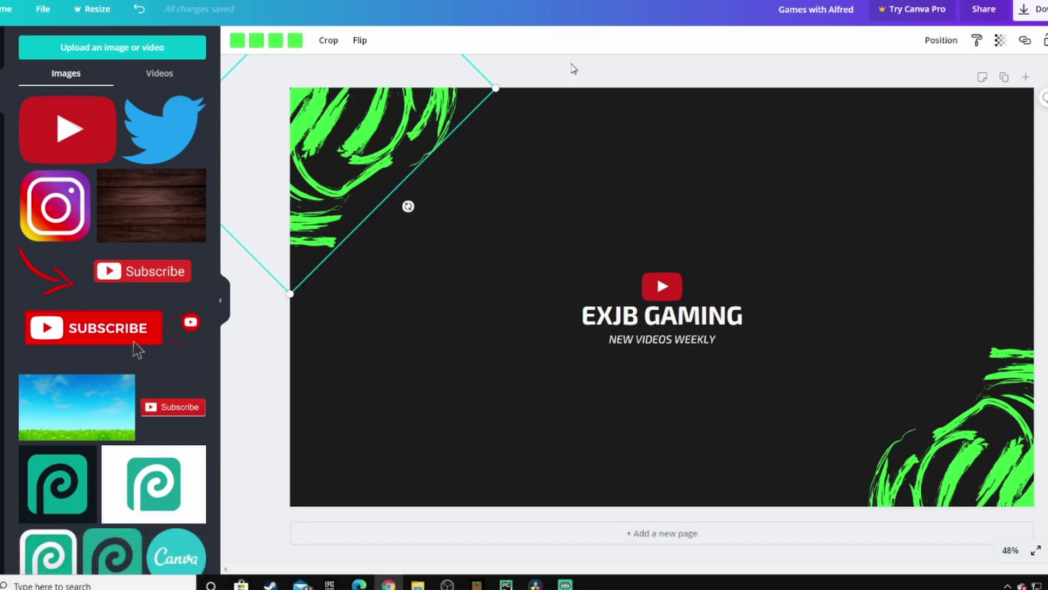
click(295, 42)
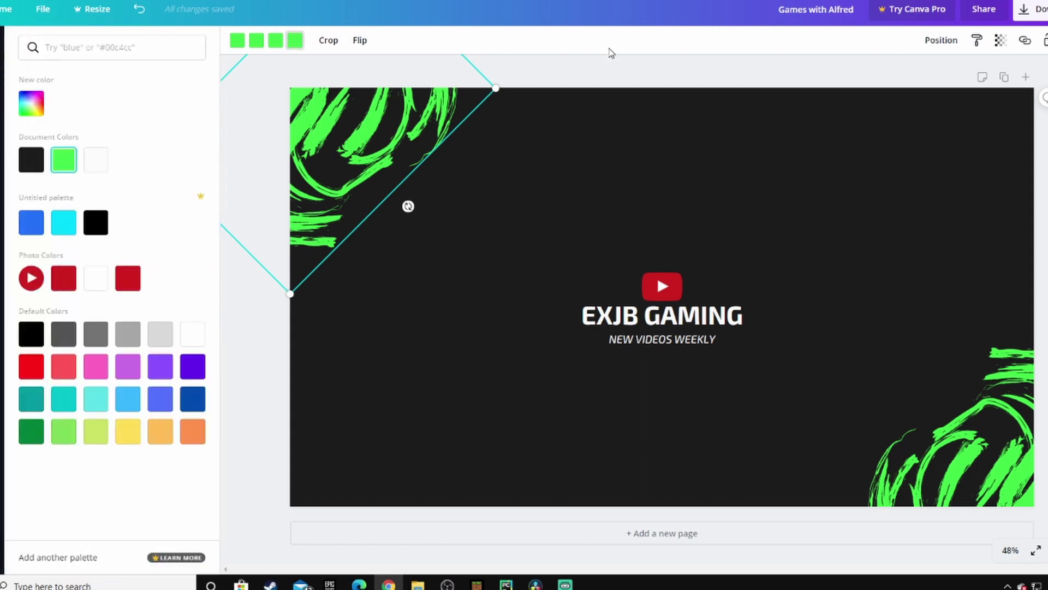
click(612, 71)
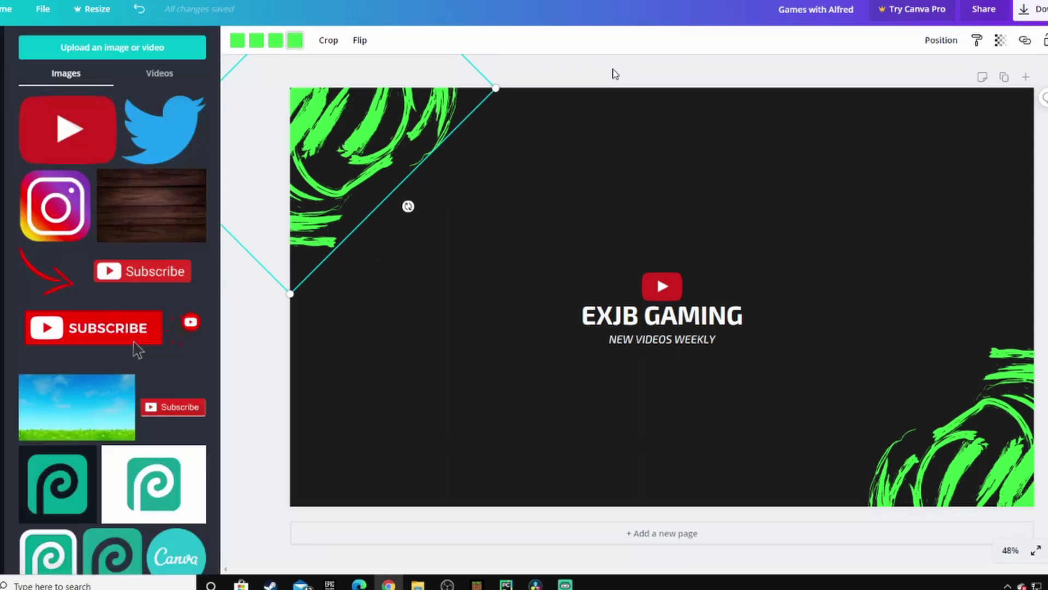
click(657, 319)
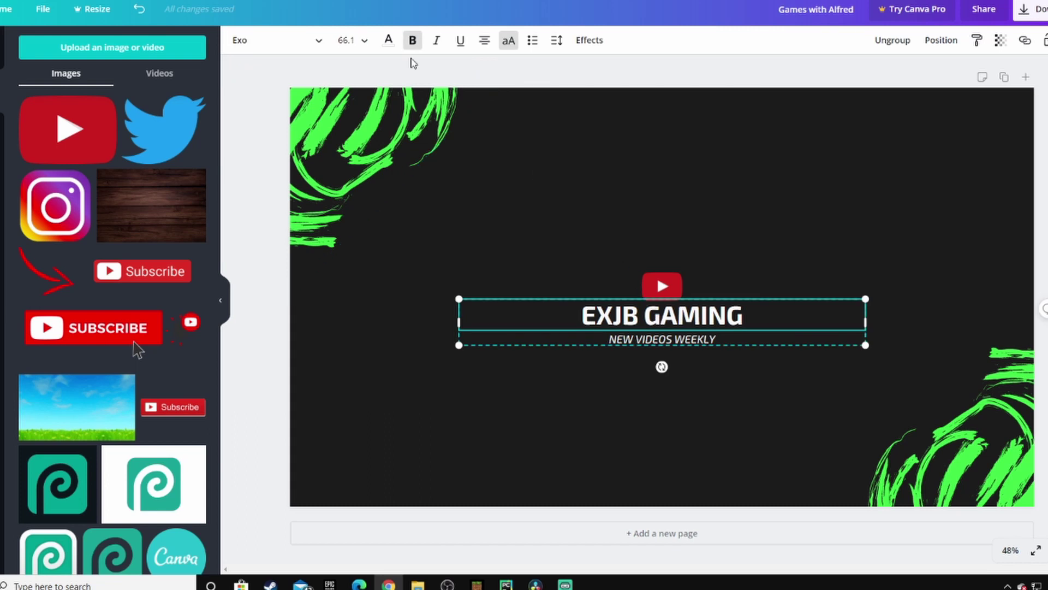
click(390, 42)
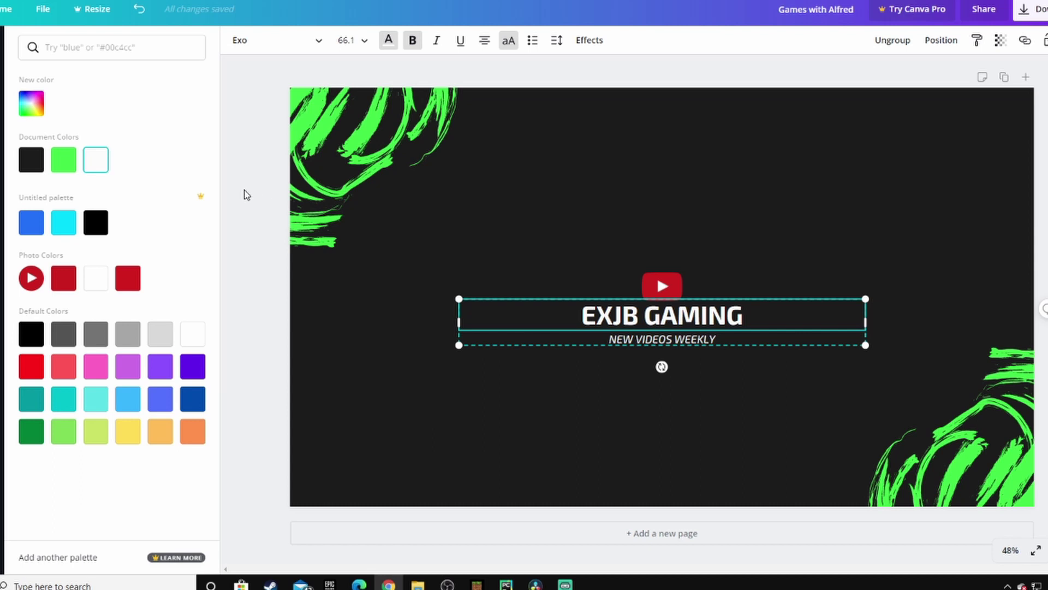
Step: Recolour the top-left and bottom-right brush strokes from green to blue
click(414, 148)
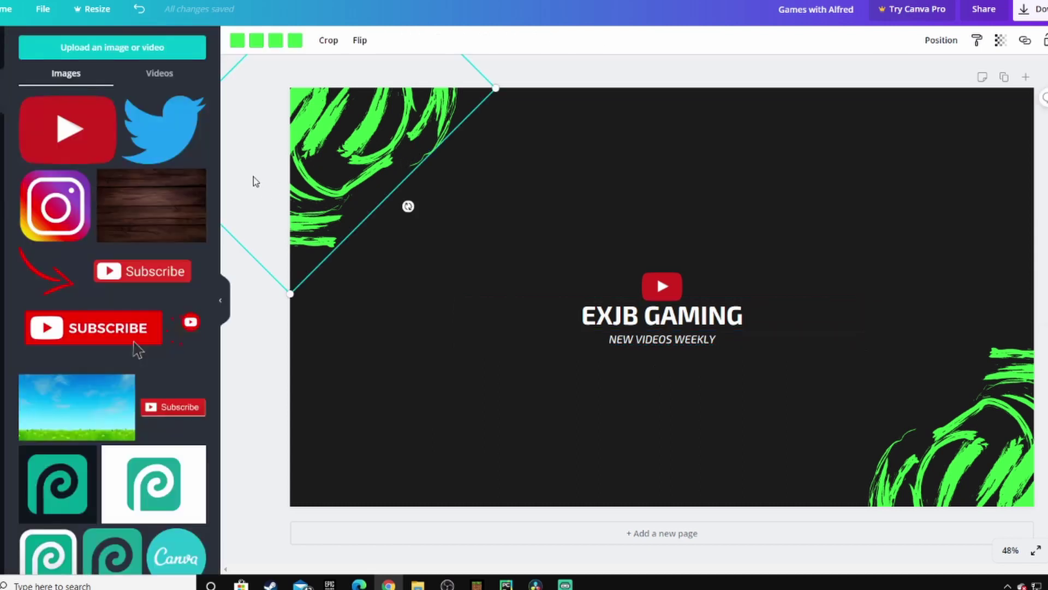
click(237, 41)
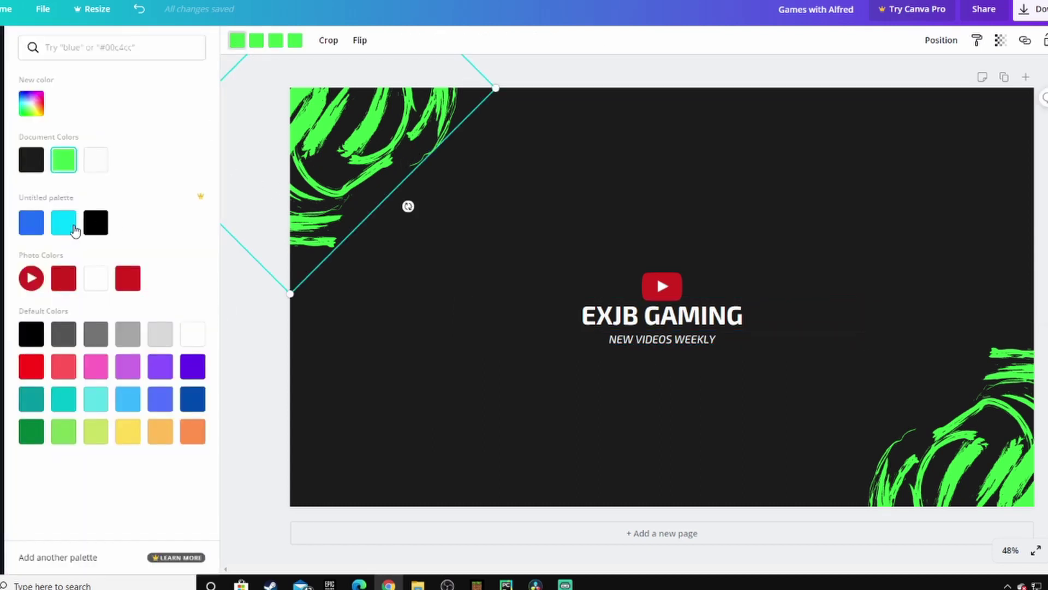
click(31, 229)
click(32, 222)
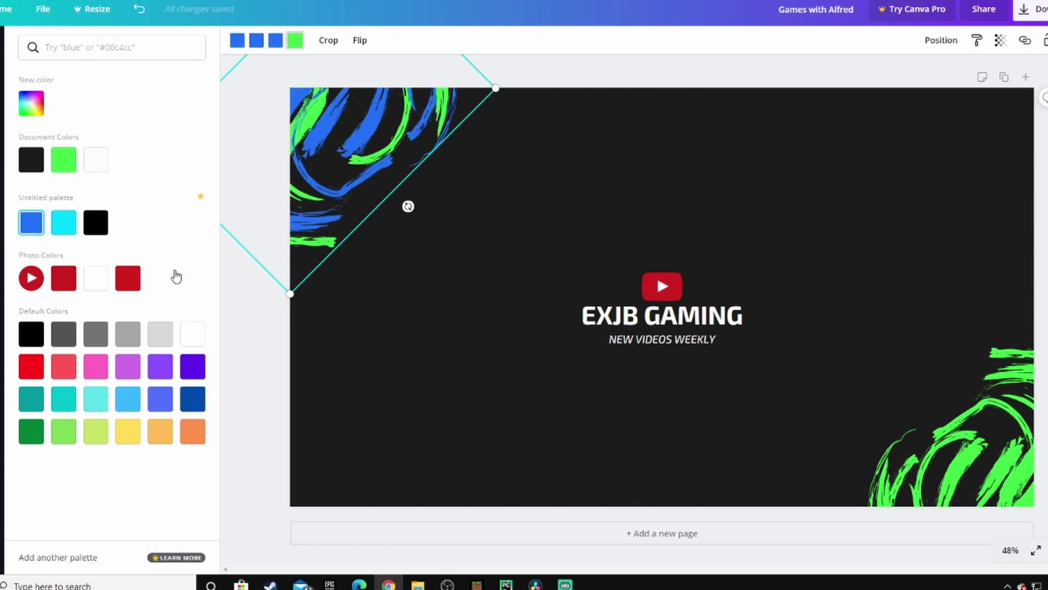
click(946, 439)
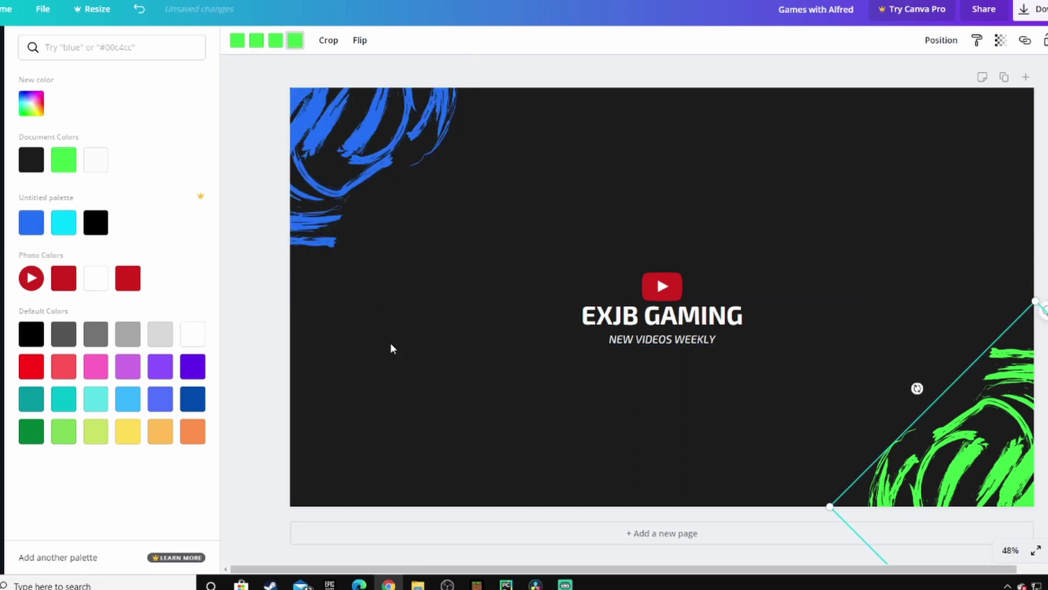
click(31, 223)
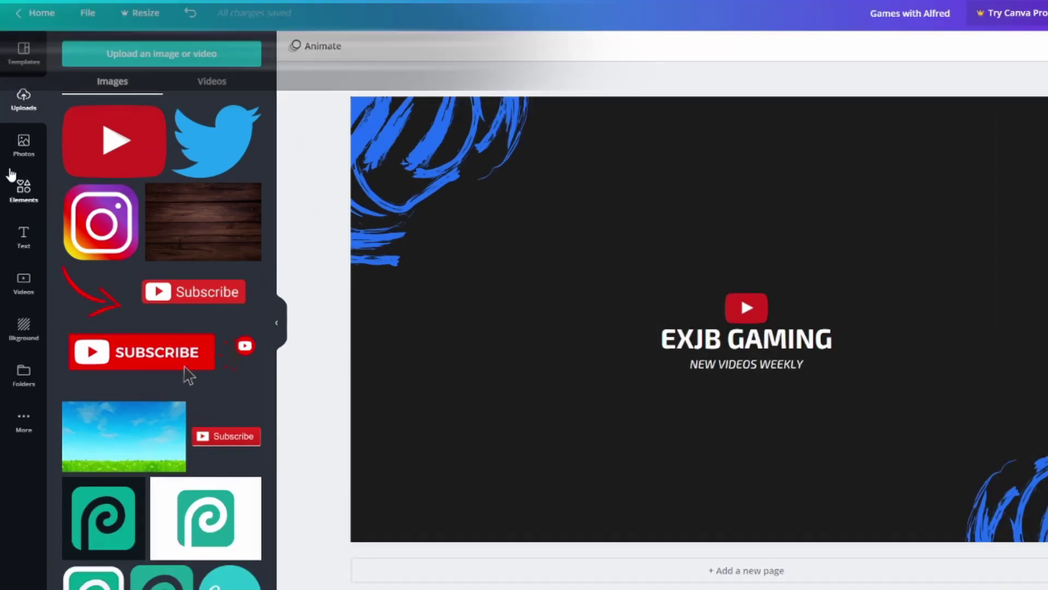
Step: Add a trial heading below the tagline, shrink it, and retype it as 'thghg'
click(20, 229)
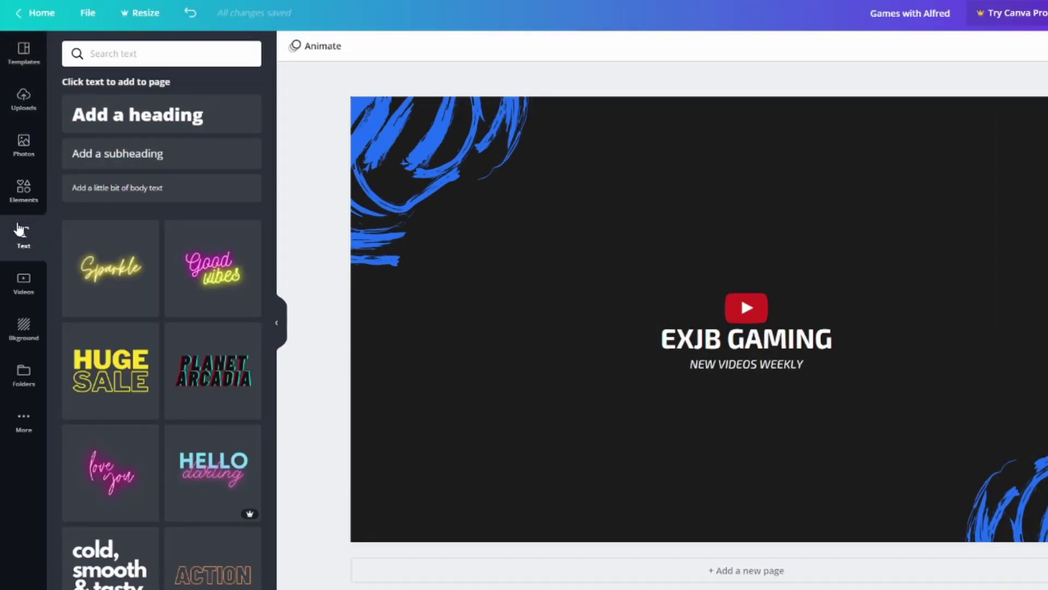
click(105, 125)
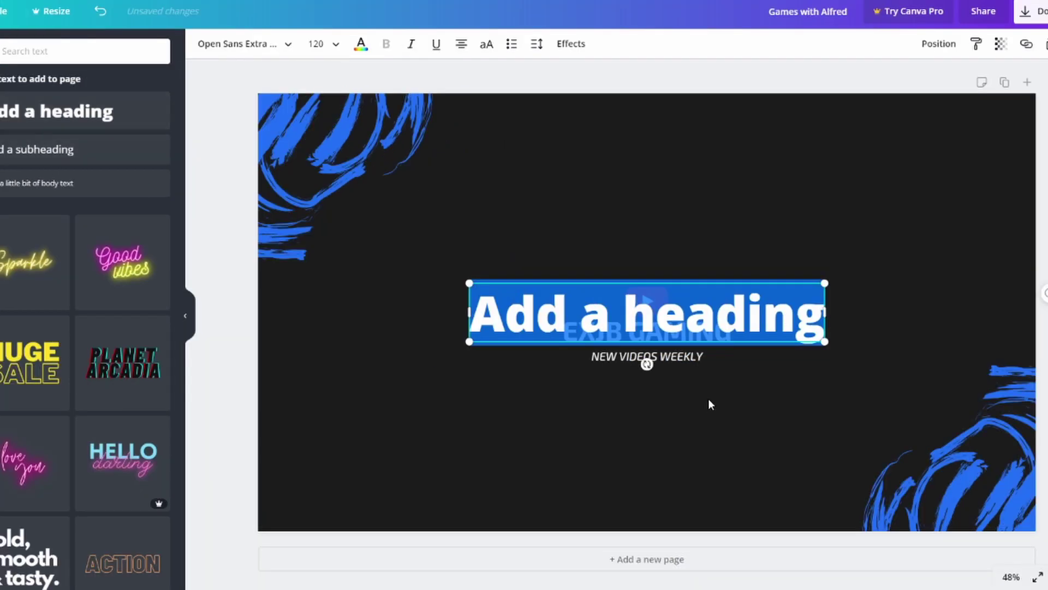
click(224, 337)
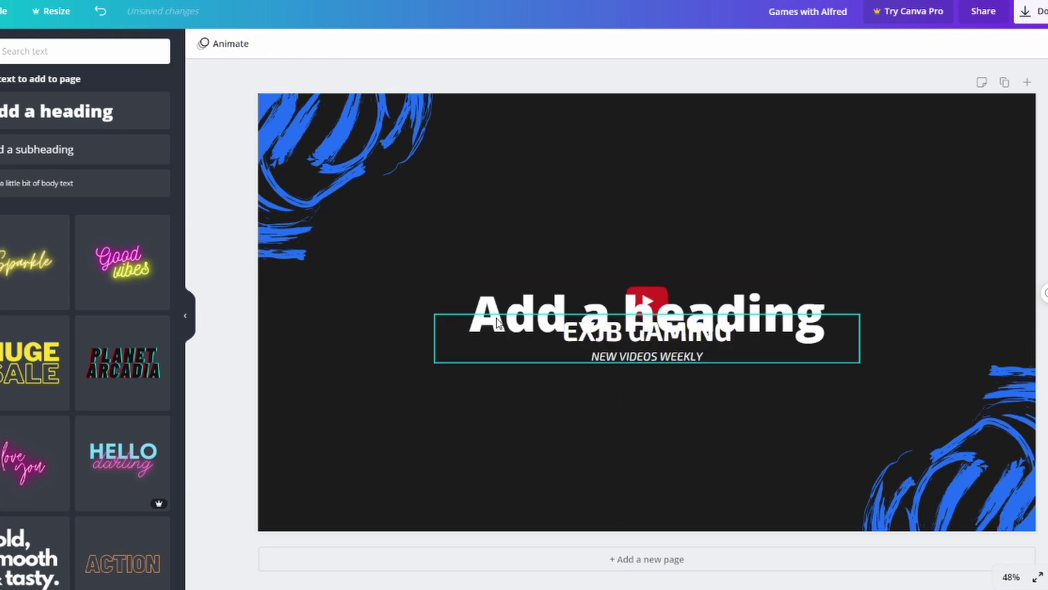
click(545, 316)
mouse_move(646, 362)
mouse_down()
mouse_move(654, 310)
mouse_move(542, 434)
mouse_up()
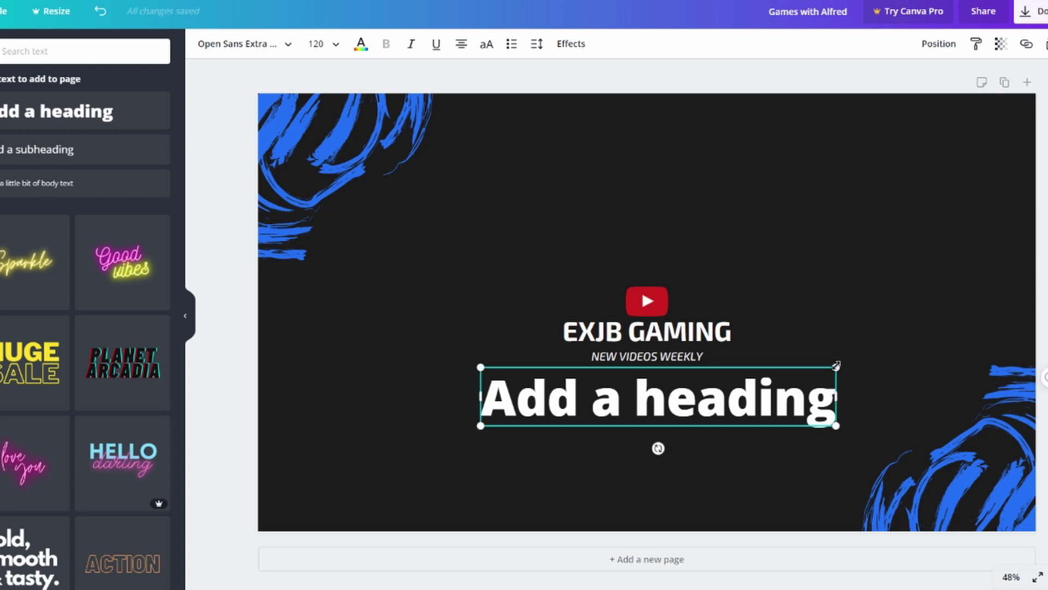
drag(835, 367, 678, 408)
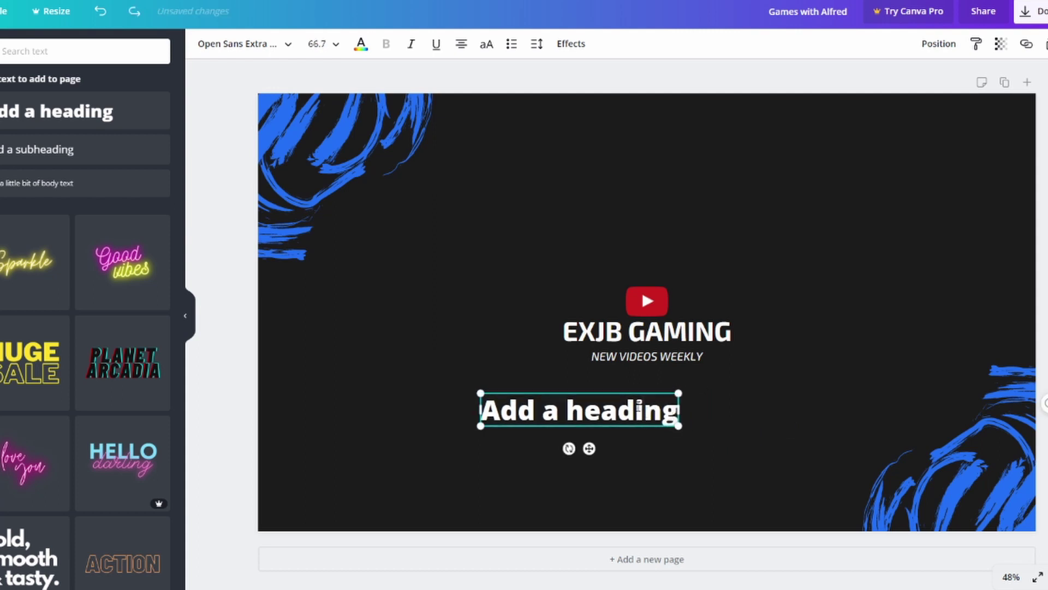
click(639, 407)
key(BackSpace)
key(BackSpace)
key(BackSpace)
text(thghg)
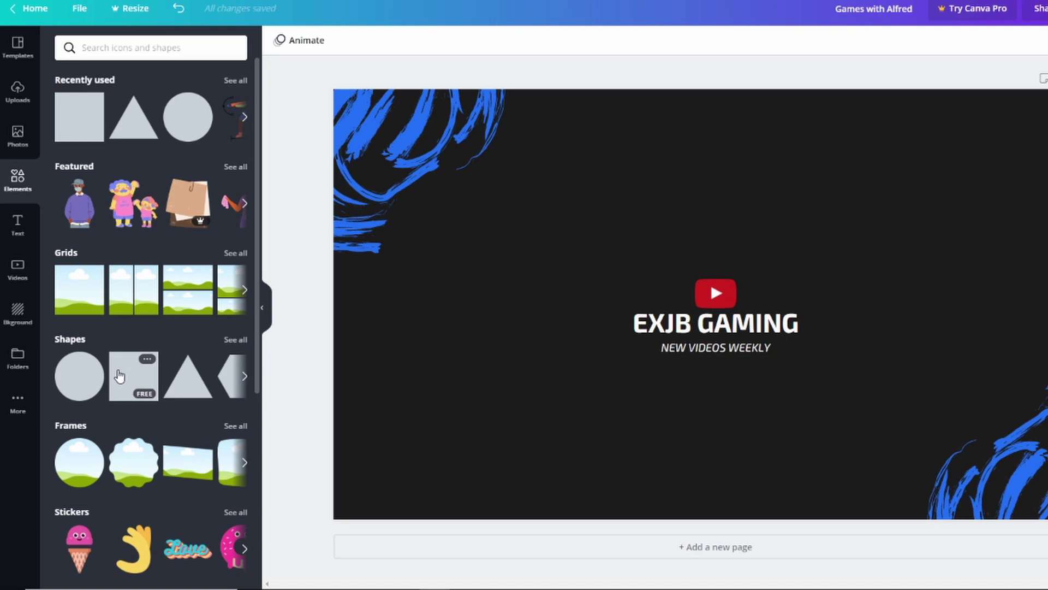
click(119, 376)
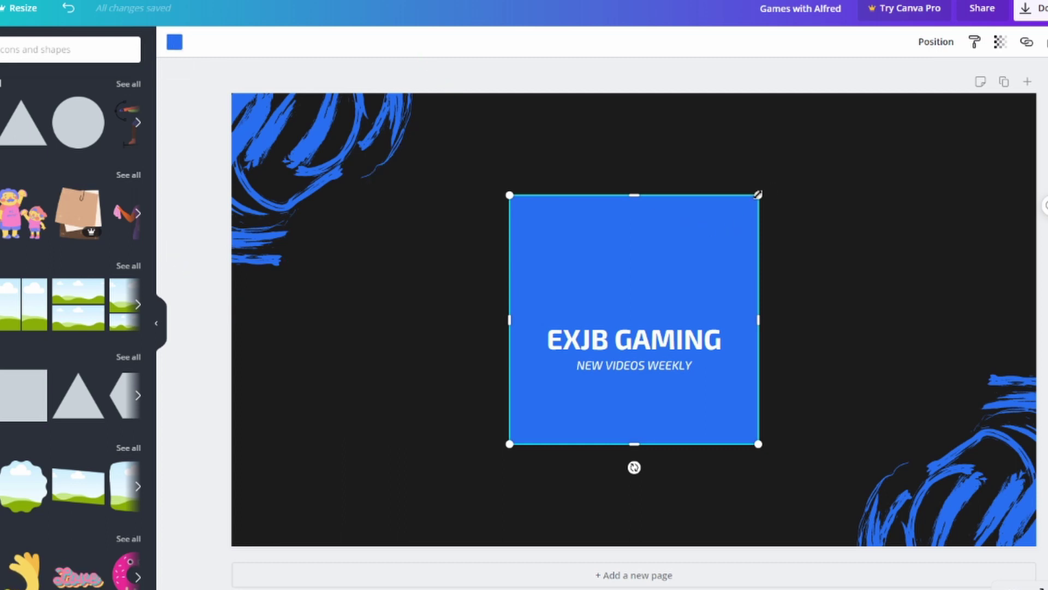
mouse_move(758, 195)
mouse_down()
mouse_move(555, 397)
mouse_move(819, 254)
mouse_up()
key(Delete)
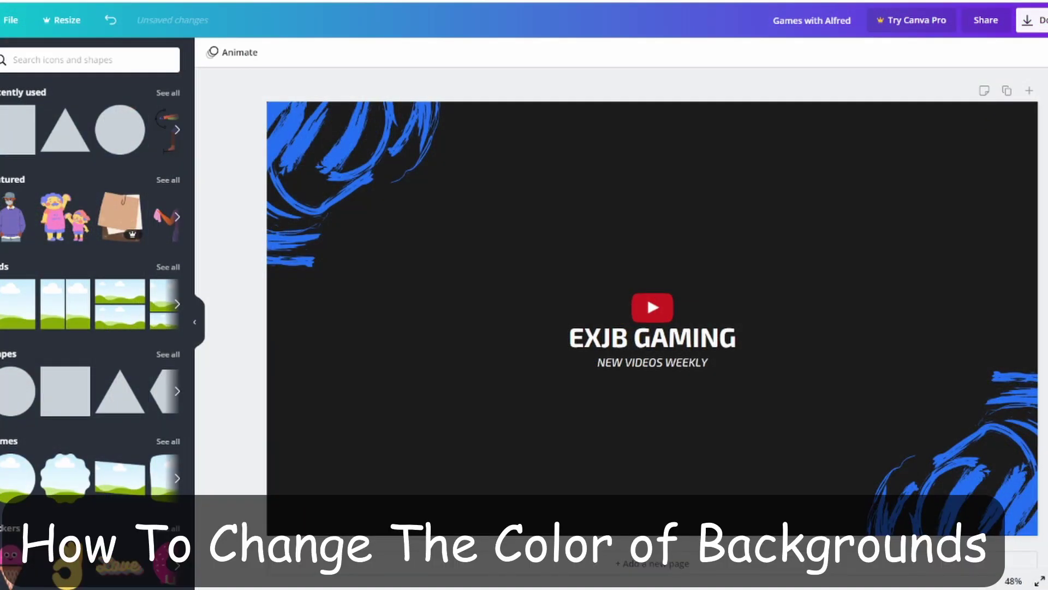
click(310, 332)
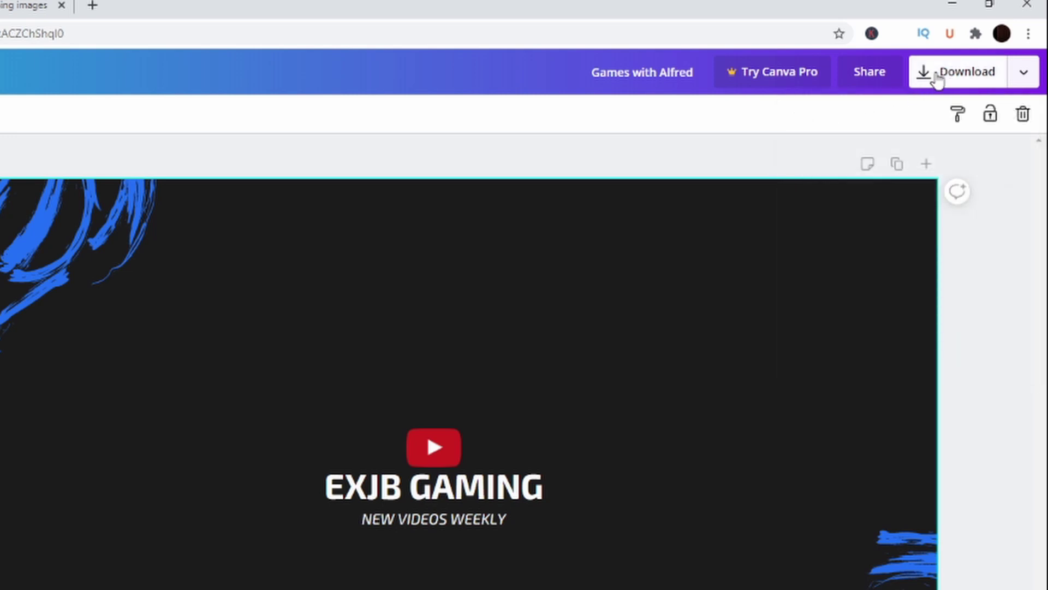
Step: Download the banner as a 2560 x 1440 px PNG file
click(929, 73)
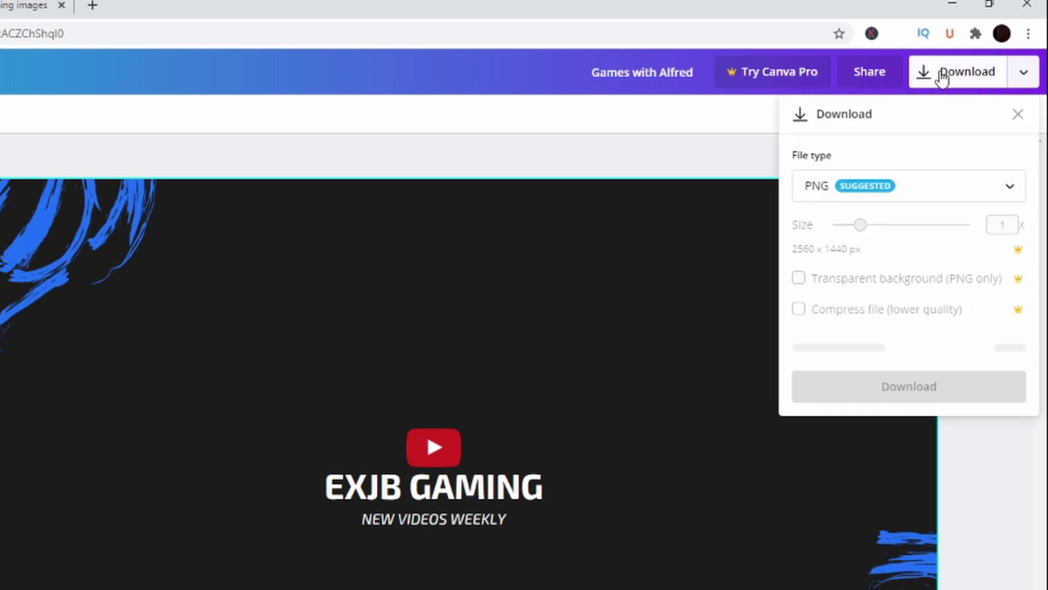
click(1006, 200)
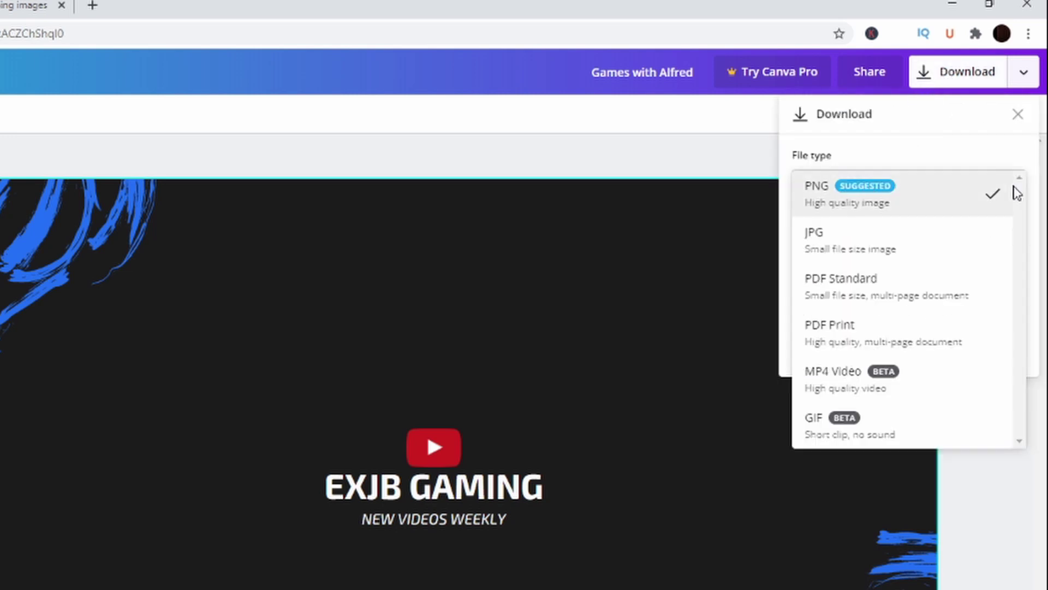
click(829, 207)
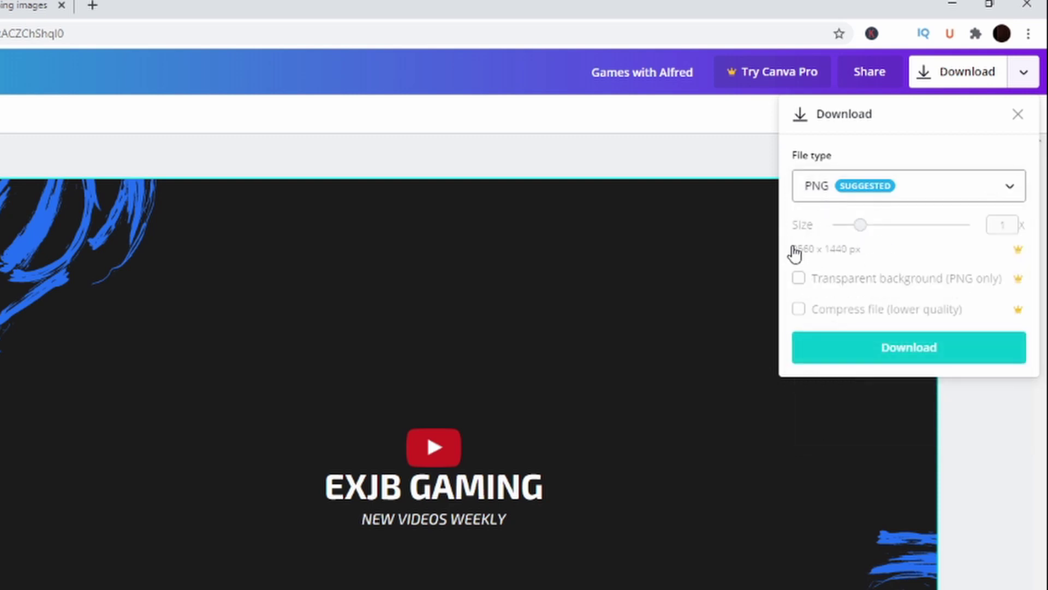
click(860, 352)
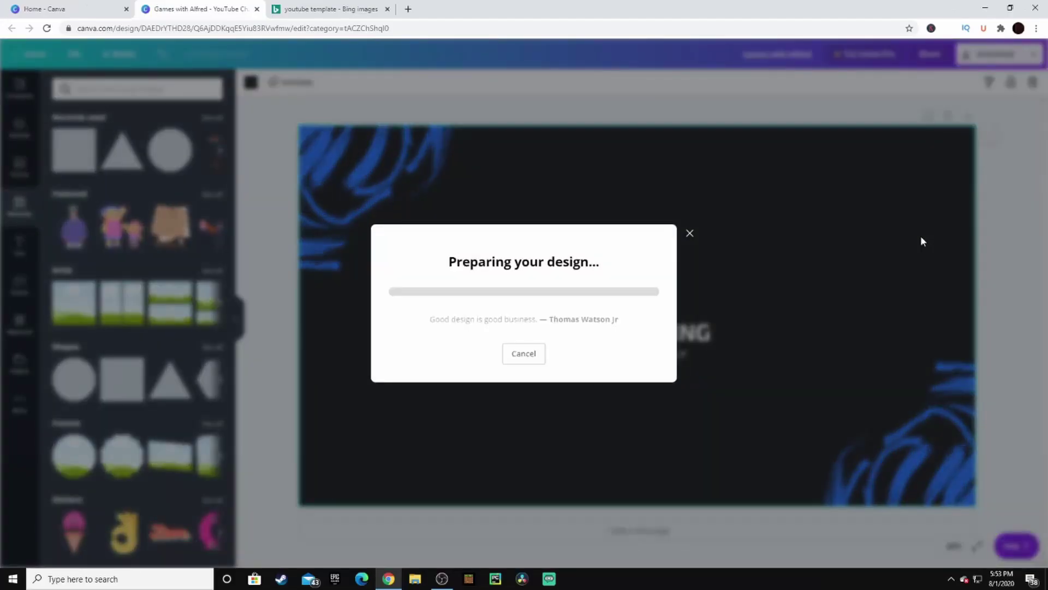